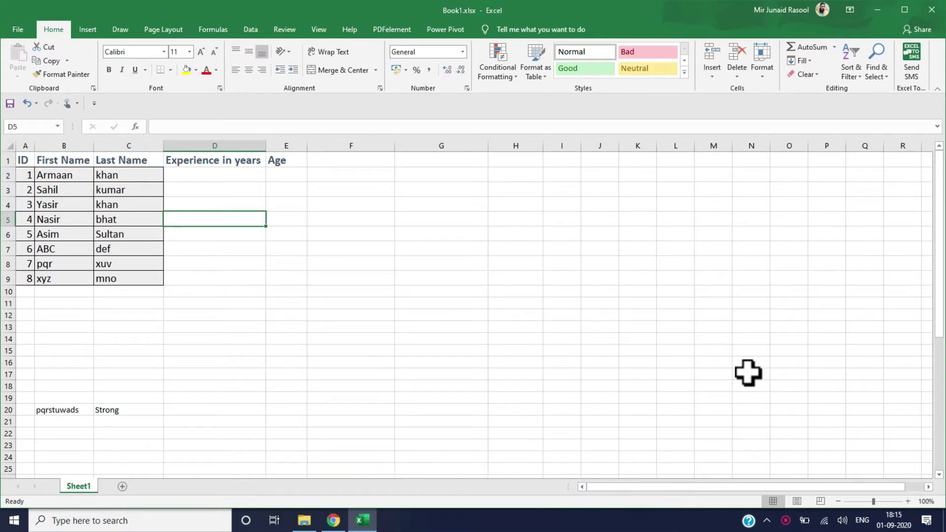
- Open the Formulas ribbon and browse the Text and Logical function lists in the Function Library
click(214, 30)
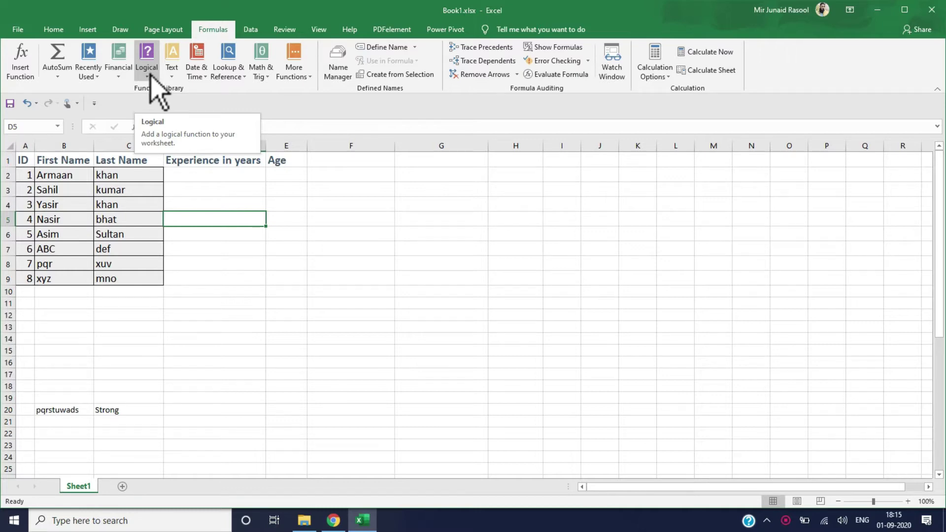
click(172, 74)
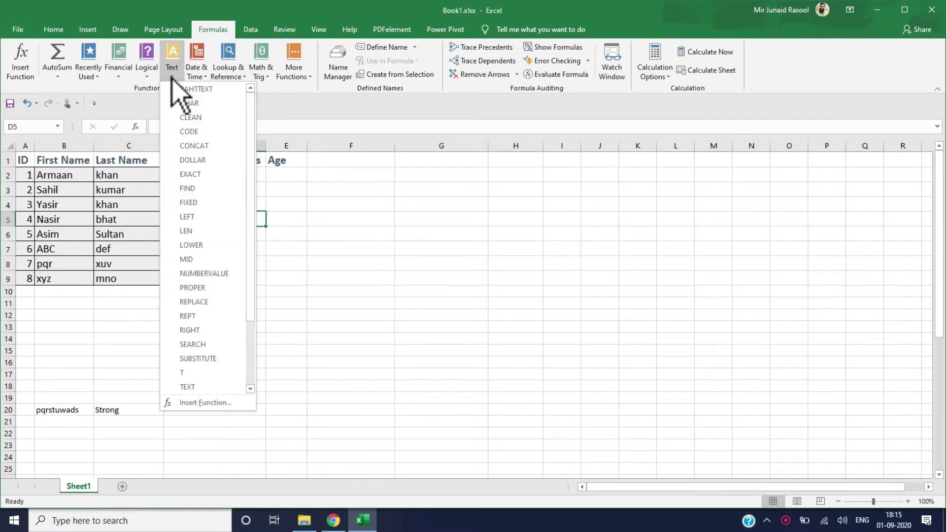
click(171, 79)
click(192, 177)
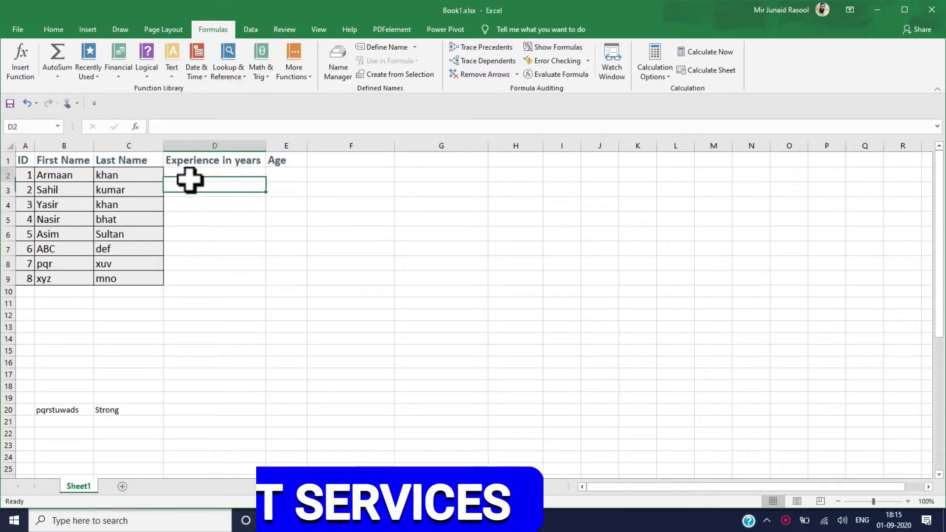
click(150, 78)
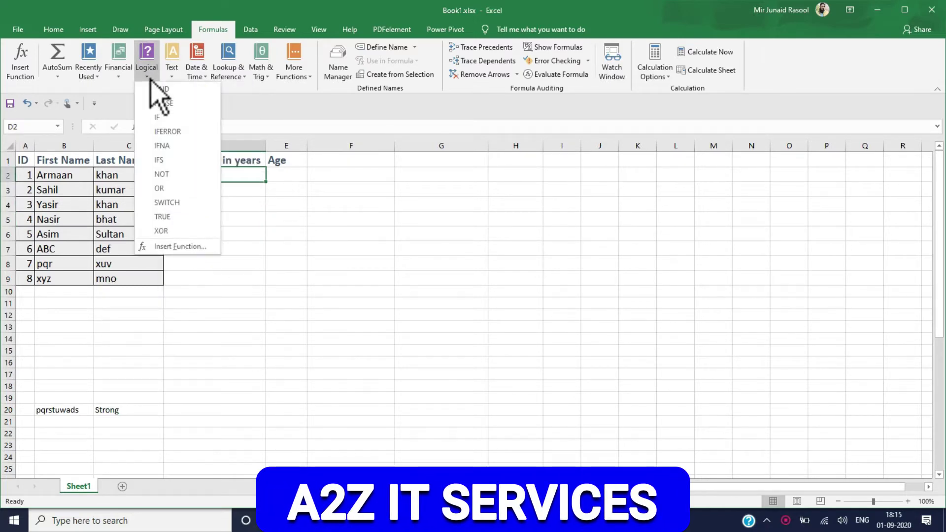
click(147, 75)
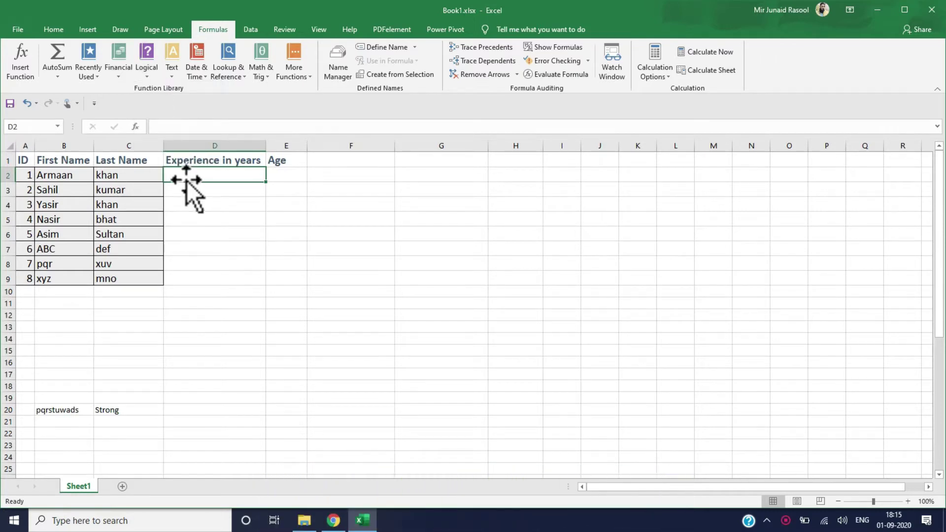
click(200, 218)
click(172, 69)
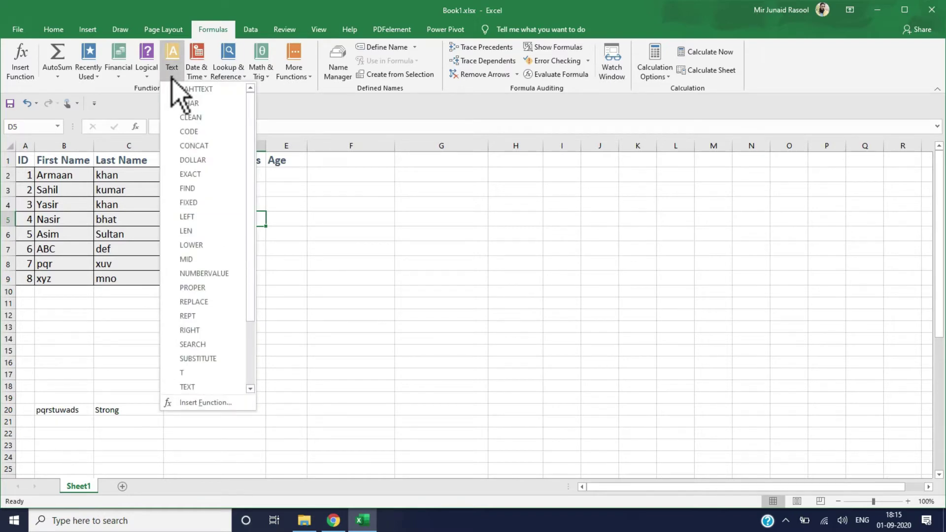
click(172, 77)
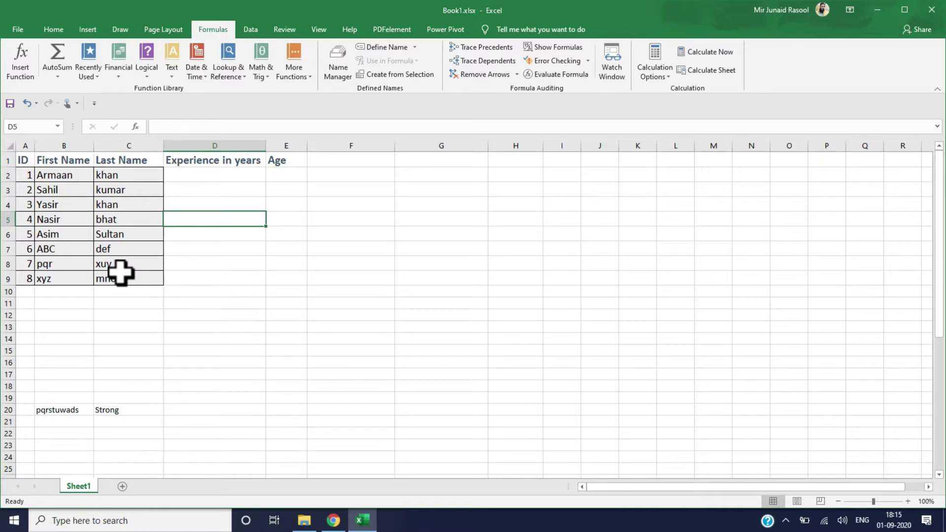
- Replace the D1 heading with 'Full name' and widen column D
click(220, 166)
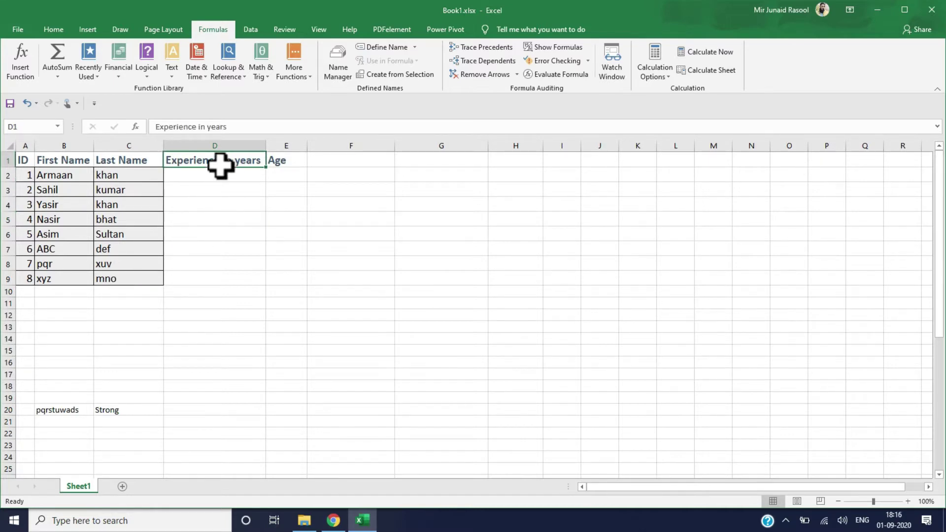
key(BackSpace)
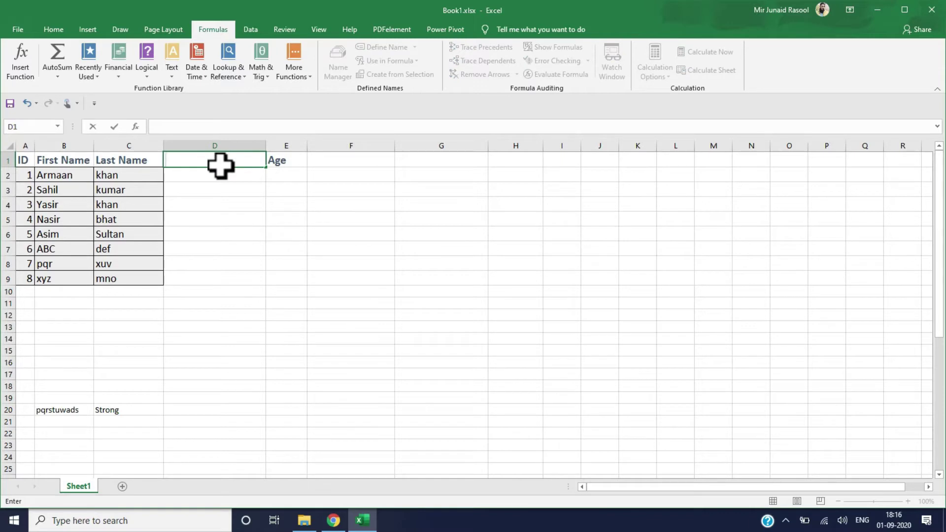
text(Full )
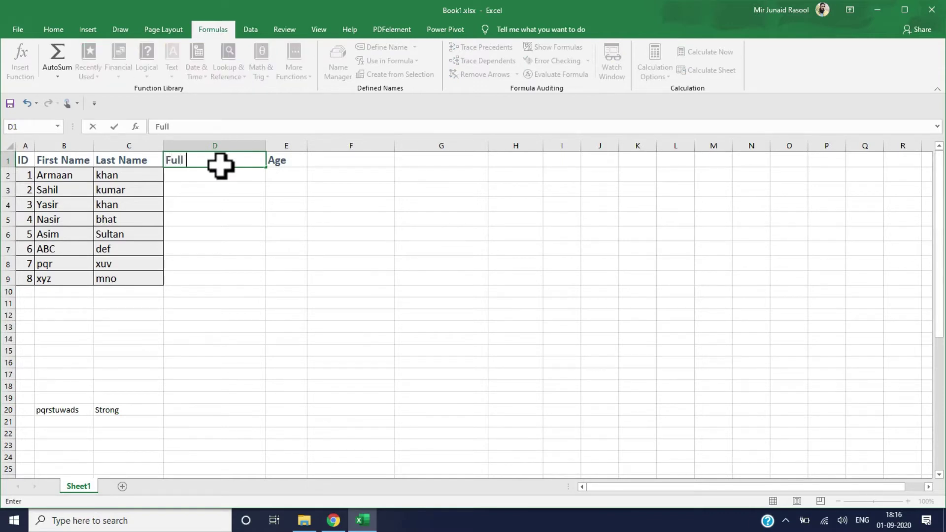
text(name)
click(195, 192)
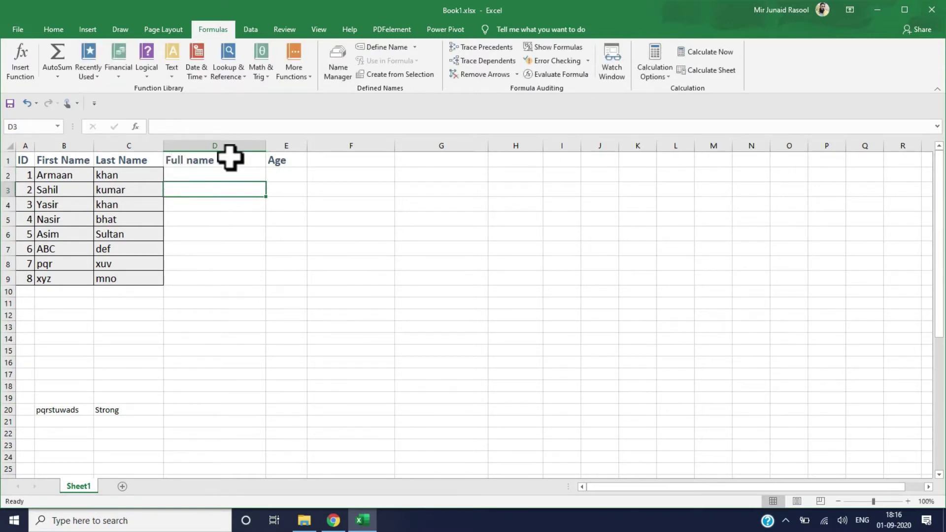
drag(266, 145, 313, 145)
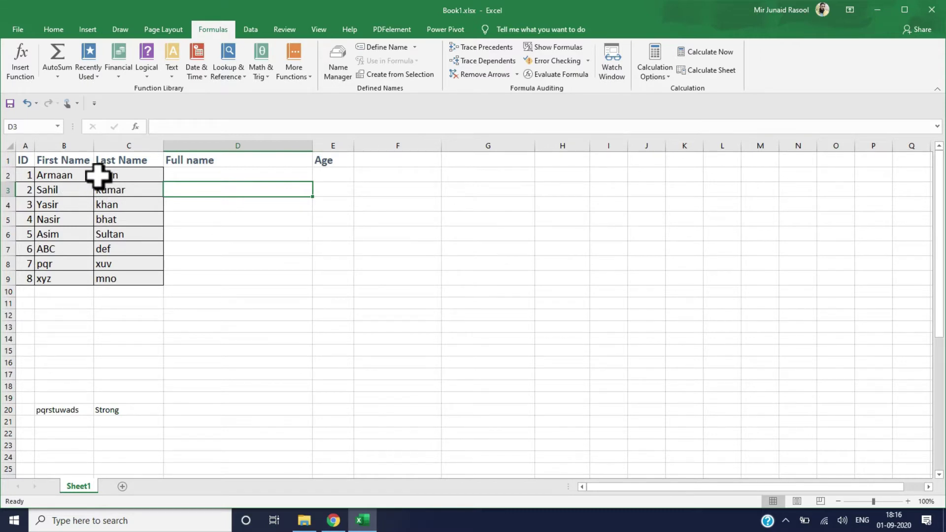
- With D2 selected, look through the Text functions list
click(175, 176)
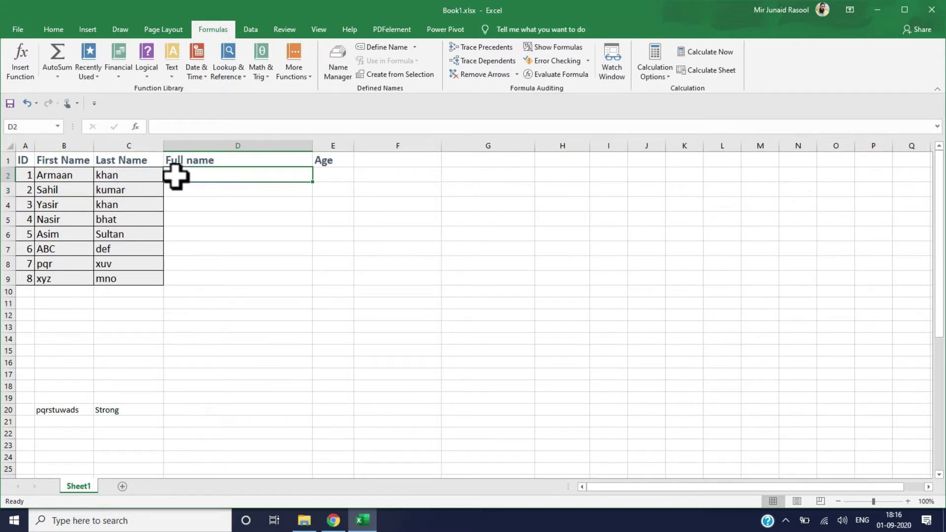
click(172, 71)
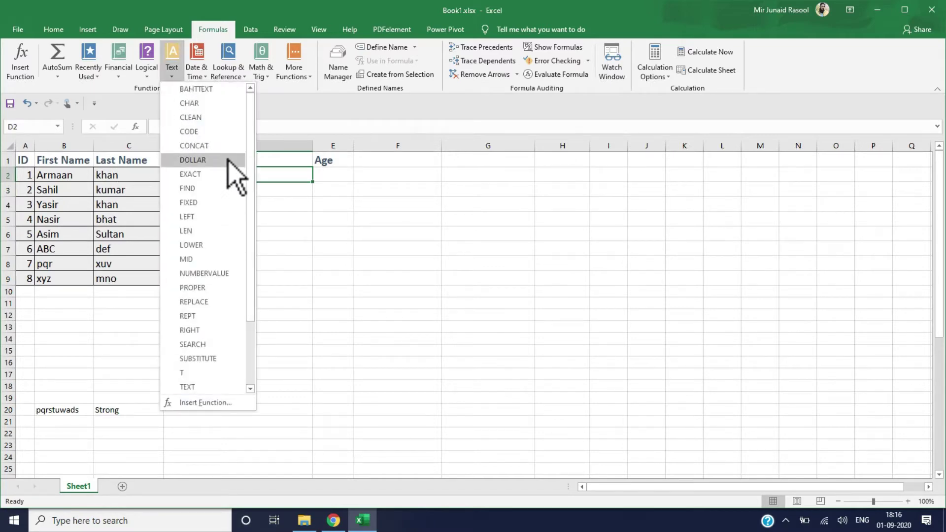
drag(249, 158, 259, 266)
click(267, 284)
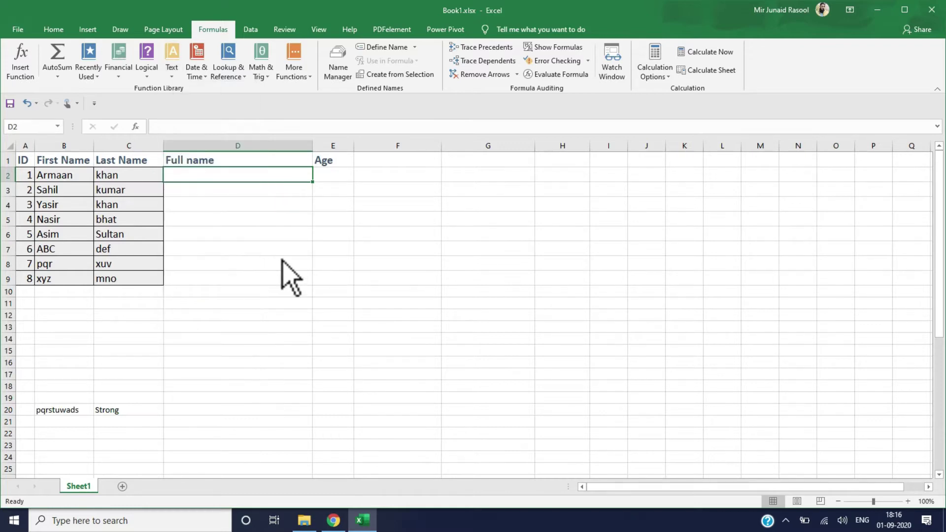
- Enter =CONCAT(B2,C2) in D2, fill it down to D9, and reopen D2 for editing
text(=c)
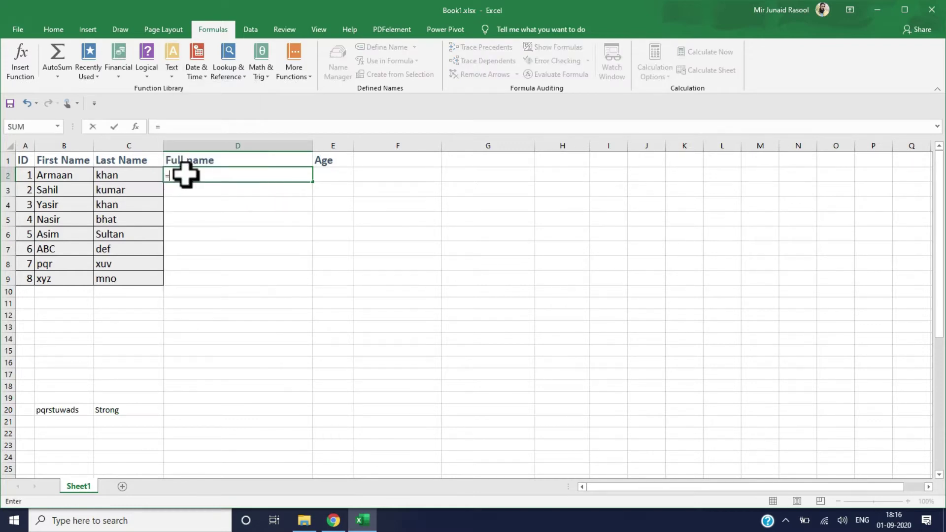
text(on)
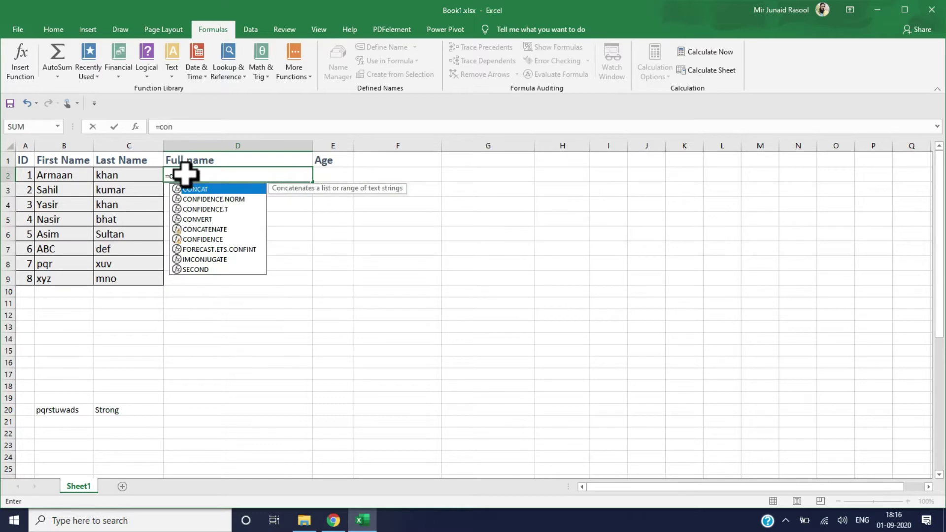
text(cat)
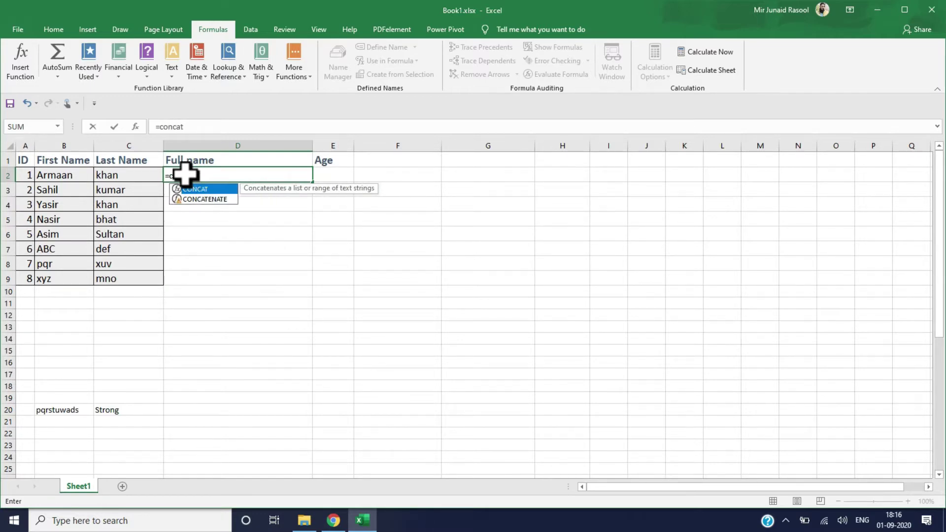
text(()
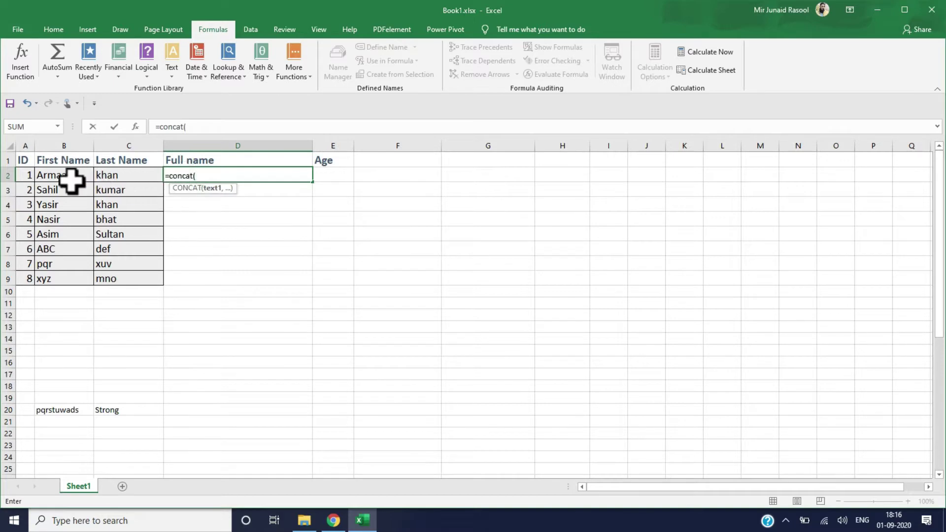
click(64, 176)
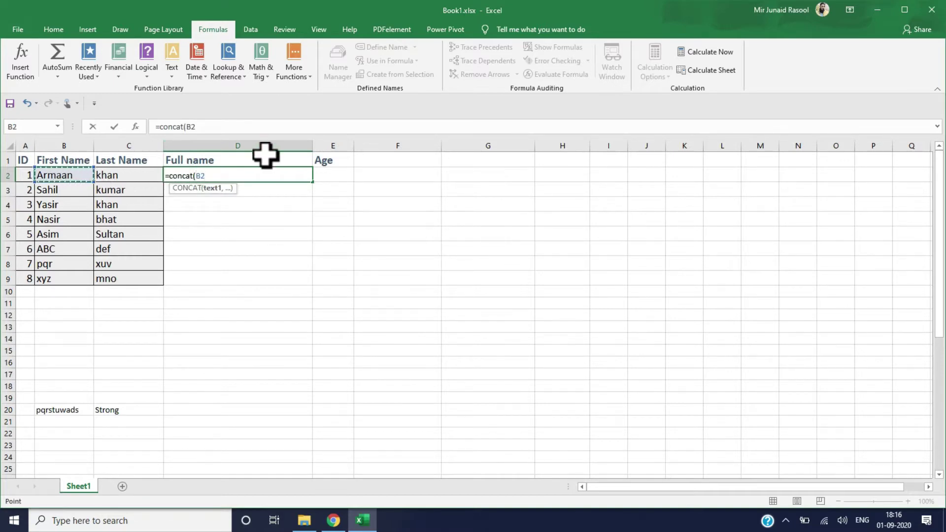
text(,)
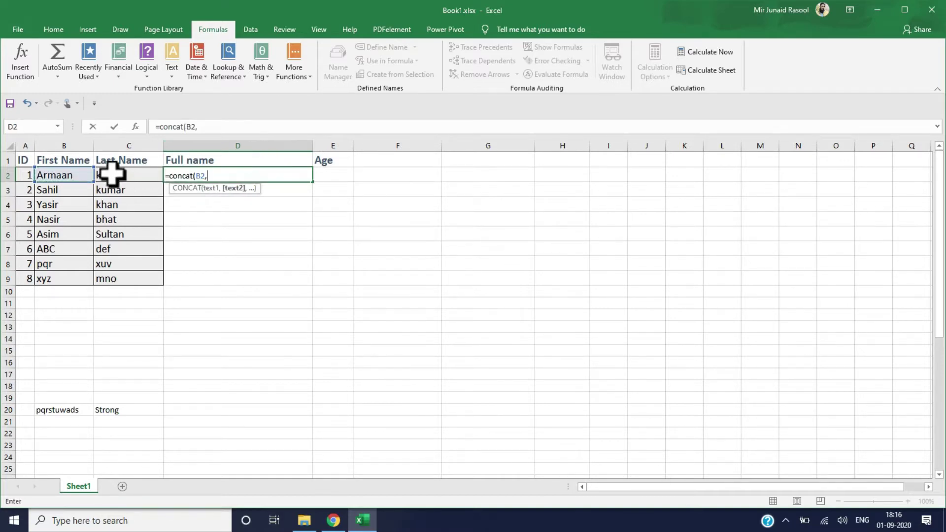
click(111, 174)
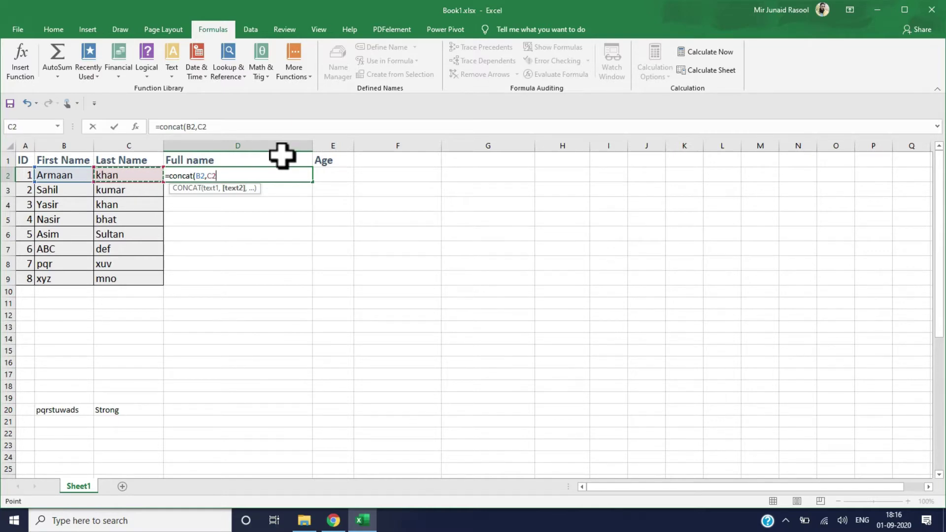
text())
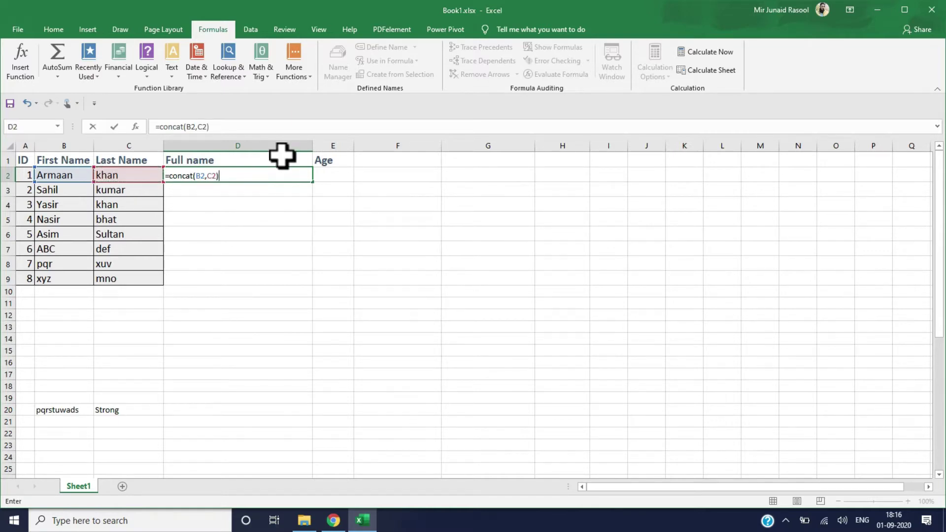
key(ctrl+Return)
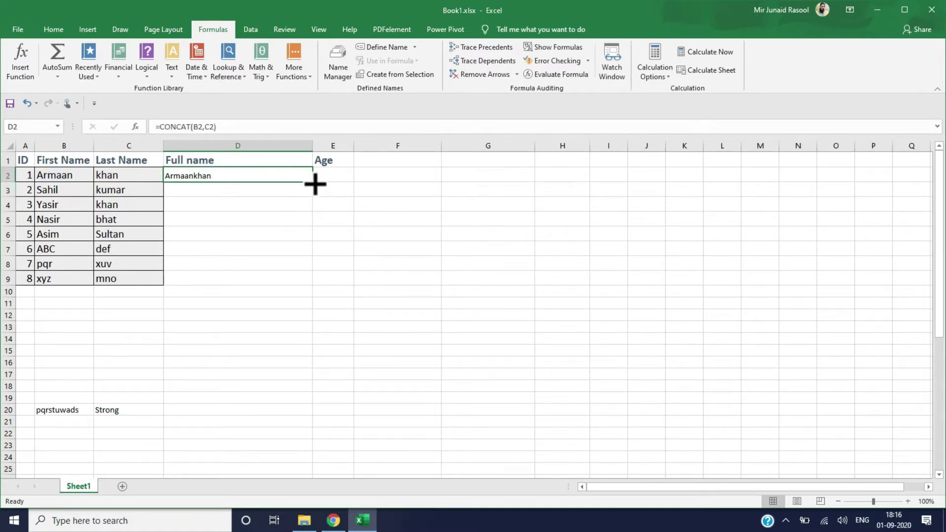
drag(315, 184, 311, 285)
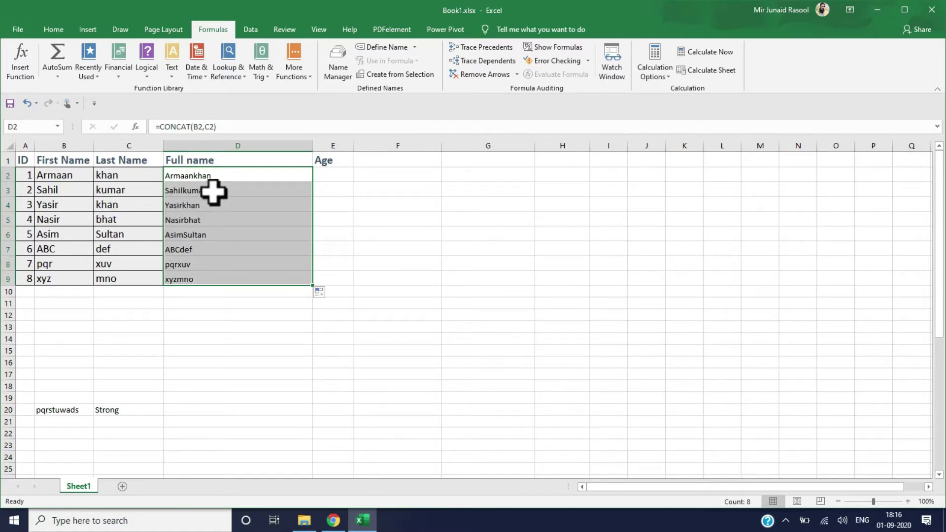
click(232, 172)
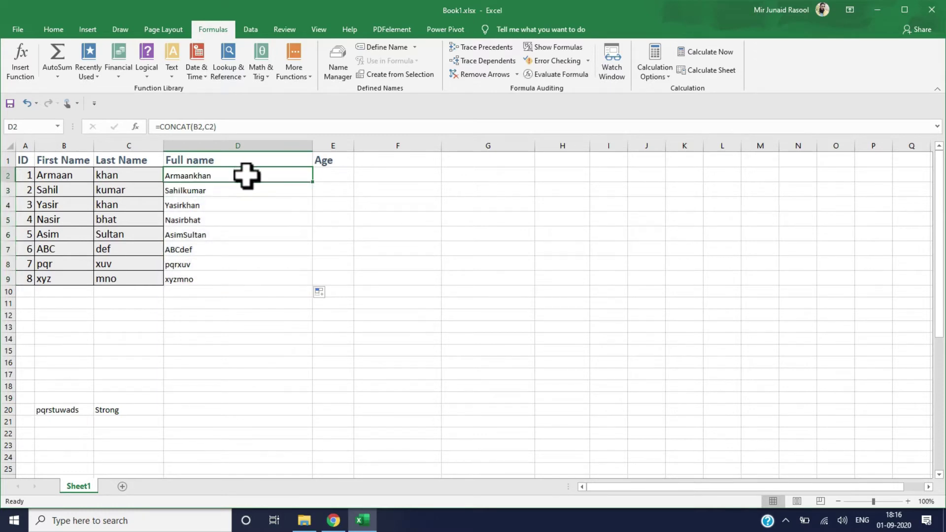
double_click(194, 177)
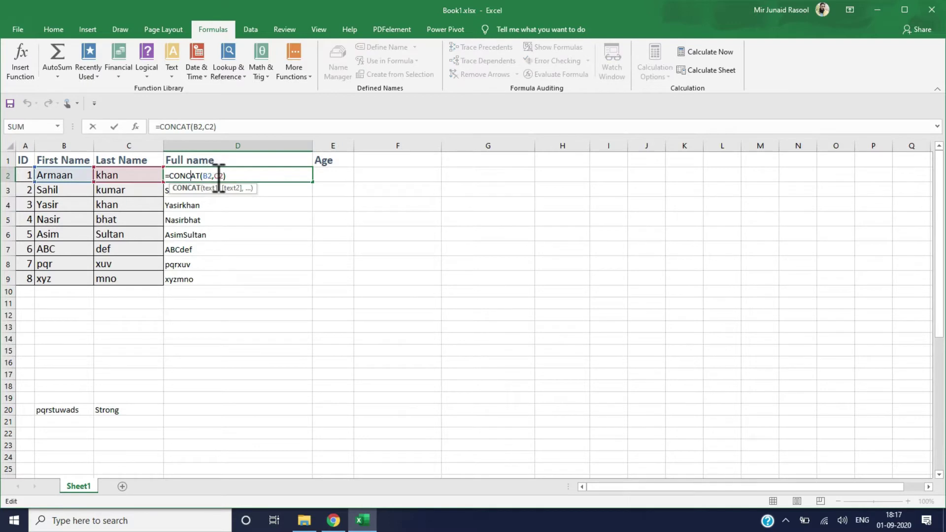
- Change D2 to =CONCAT(B2," ",C2) and fill it down through D9
click(214, 177)
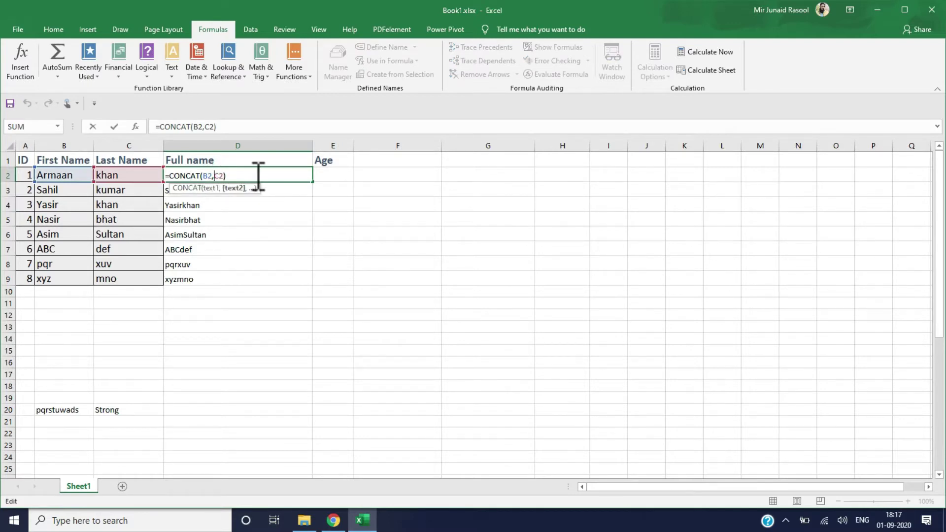
text(")
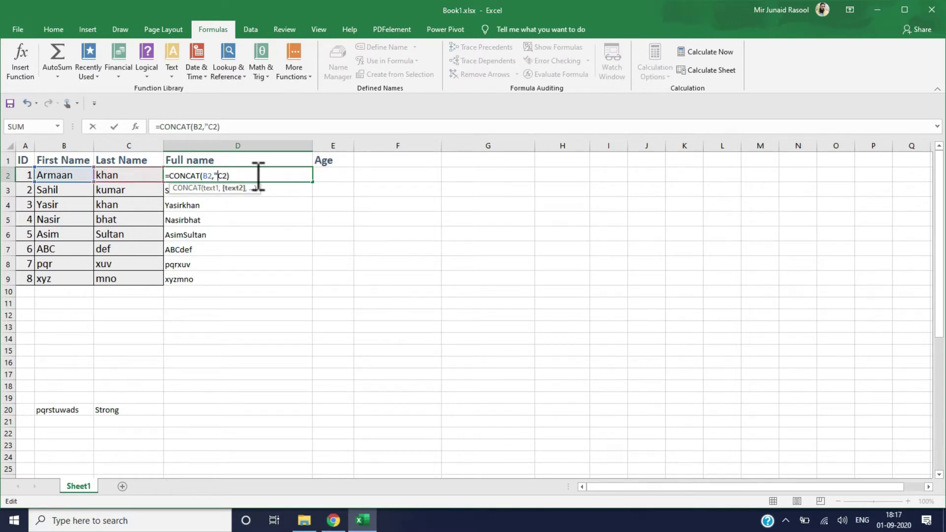
text(")
click(218, 176)
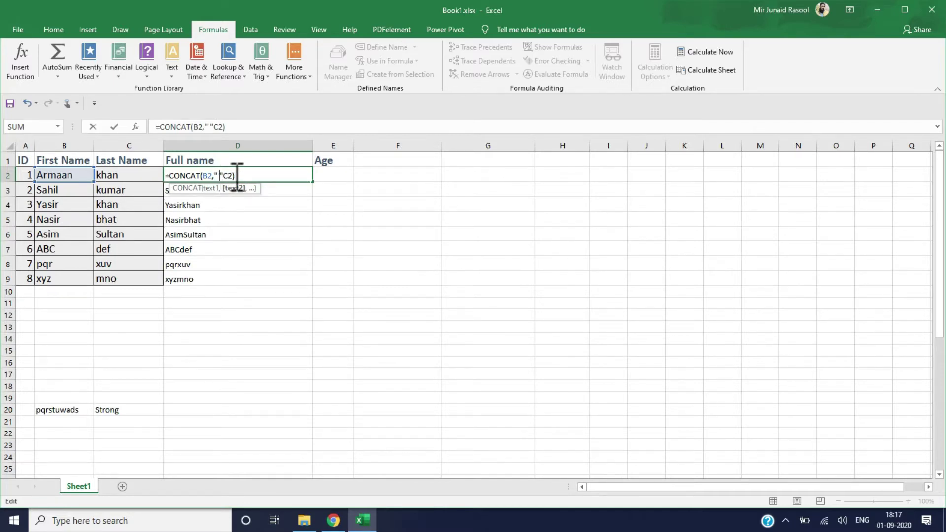
click(226, 176)
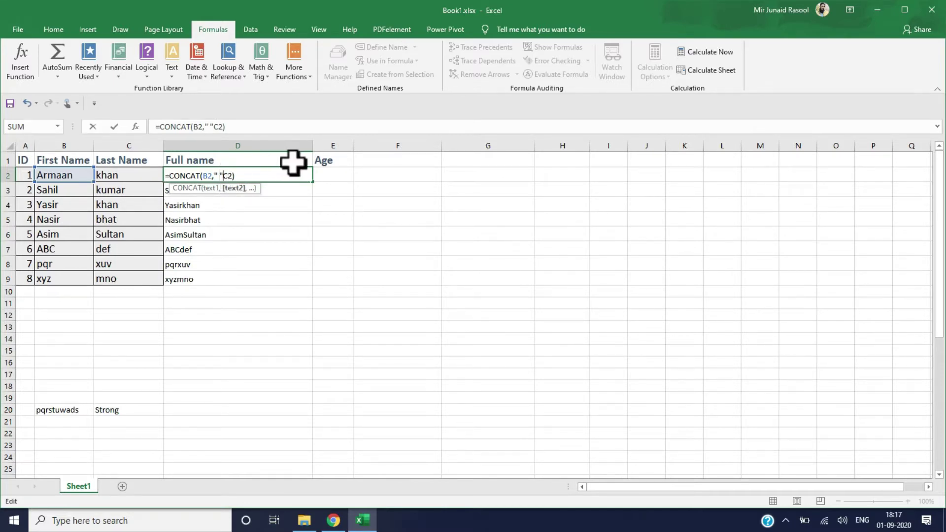
text(,)
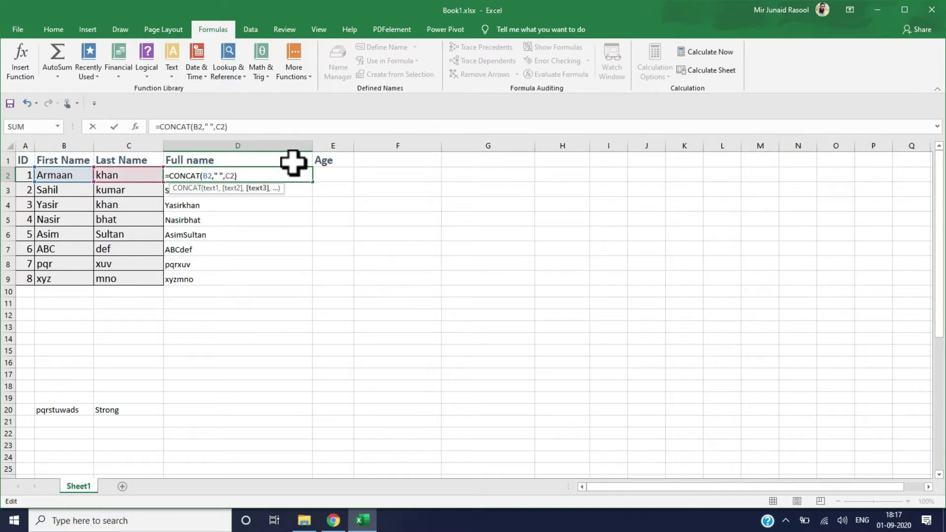
click(260, 176)
key(Return)
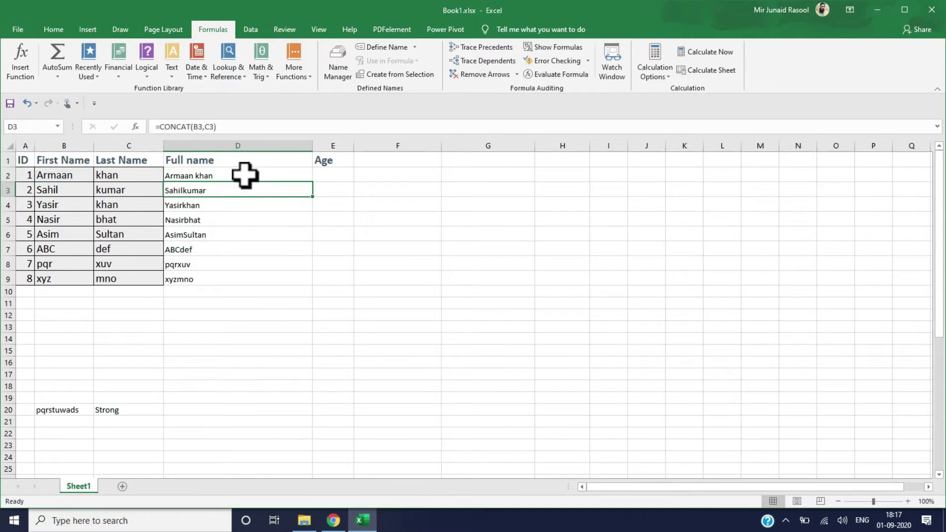
click(237, 176)
drag(312, 182, 312, 285)
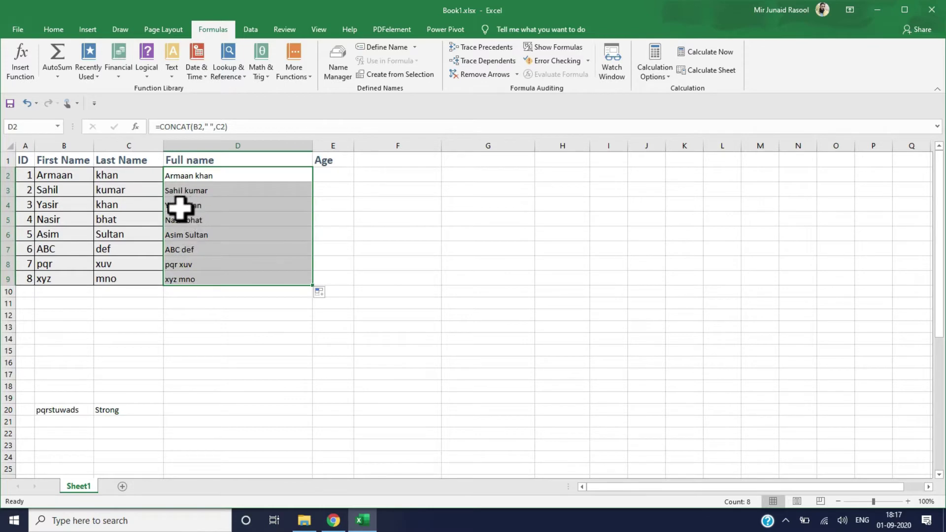
click(180, 328)
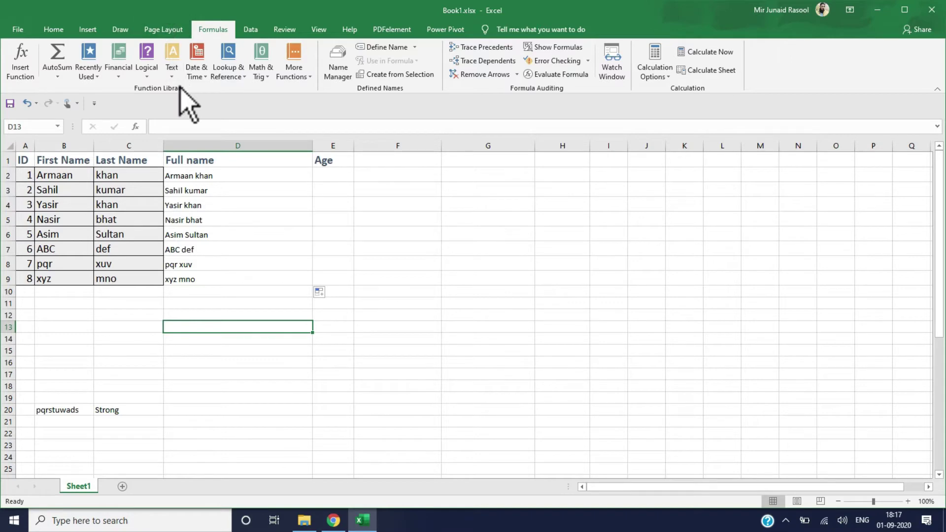
- Drag the border between columns E and F to widen column E (Age)
click(115, 320)
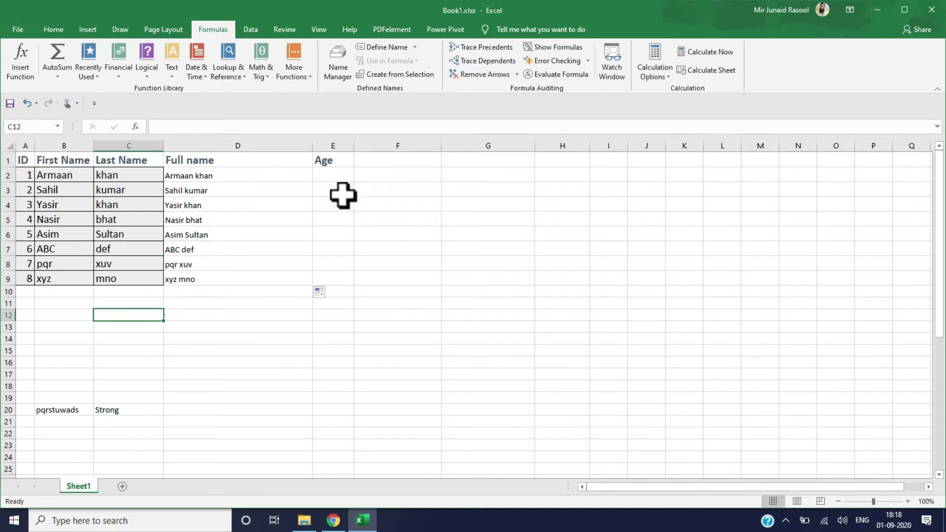
drag(354, 146, 401, 145)
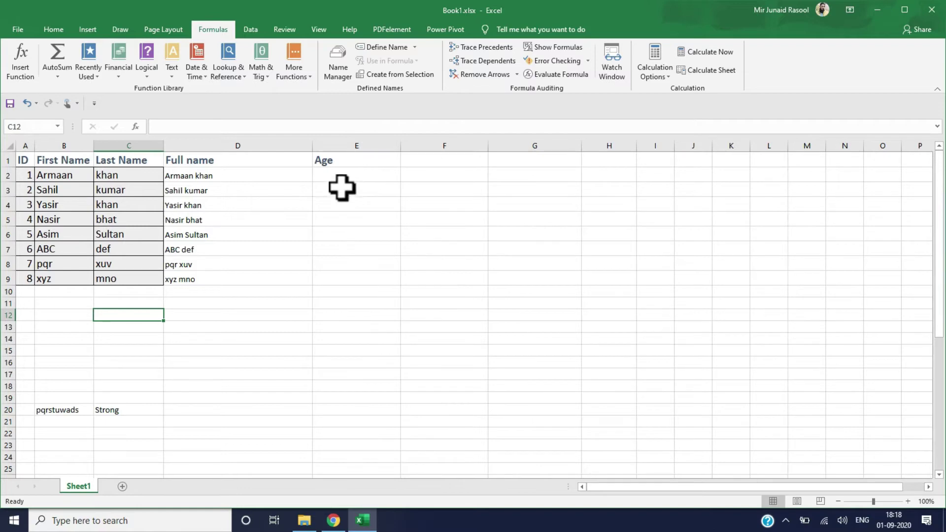
click(343, 190)
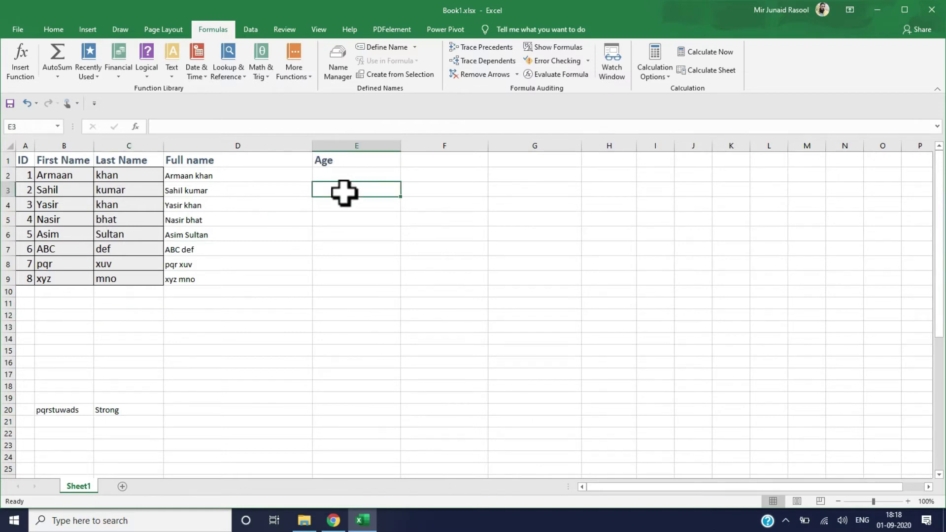
- Enter =CODE("A") in E3 so it returns 65
text(=)
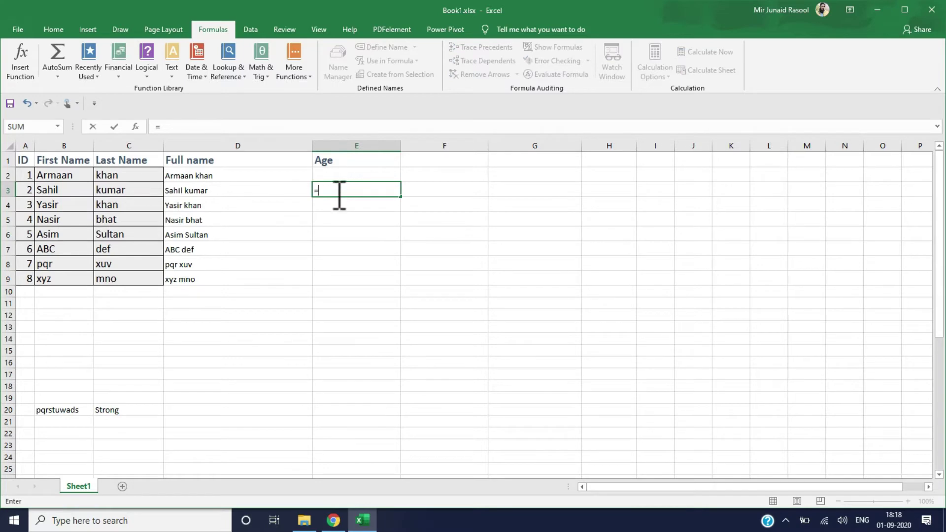
text(code)
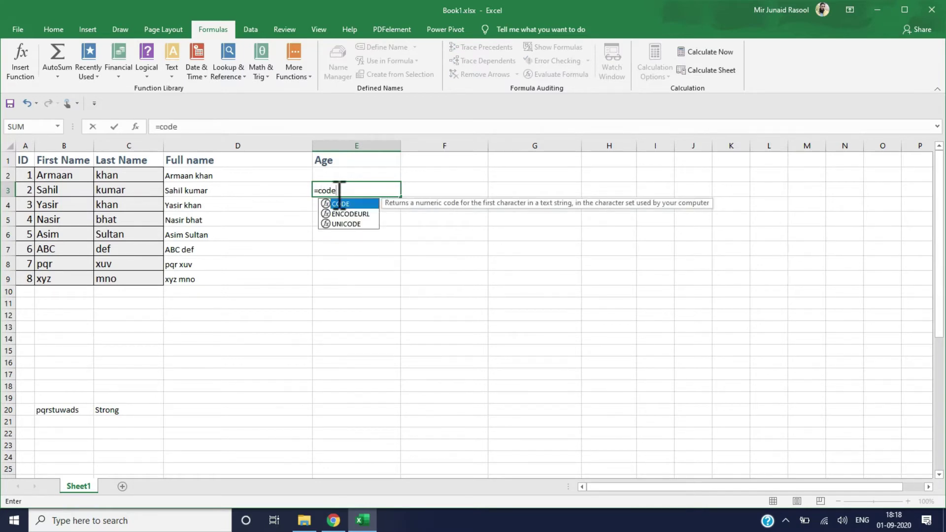
text(()
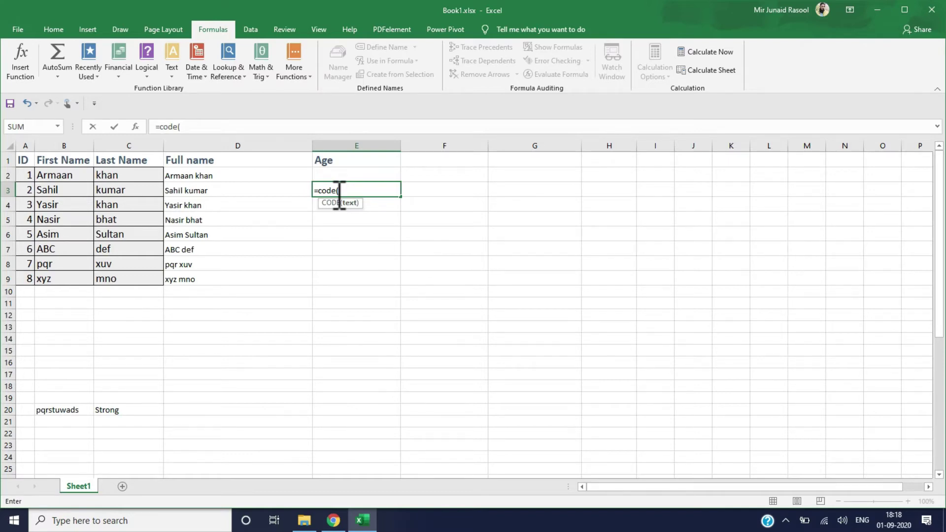
text(A)
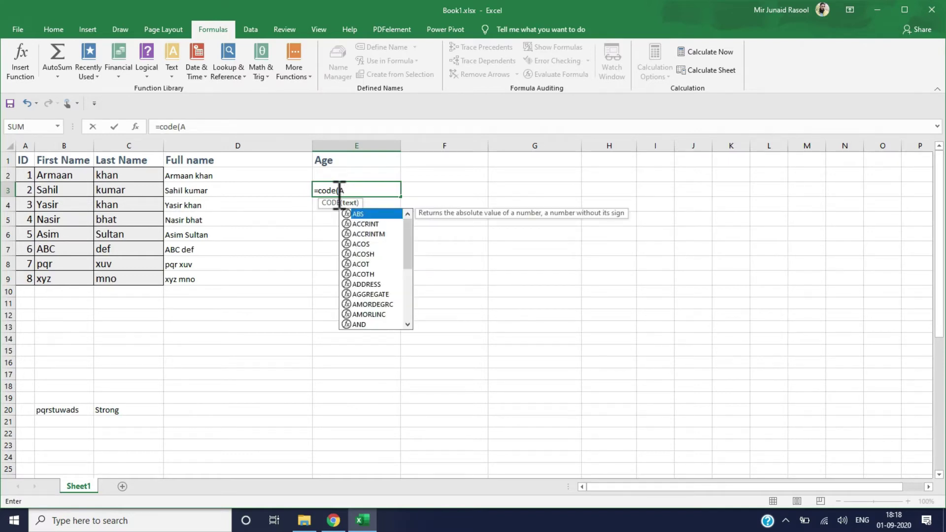
key(Escape)
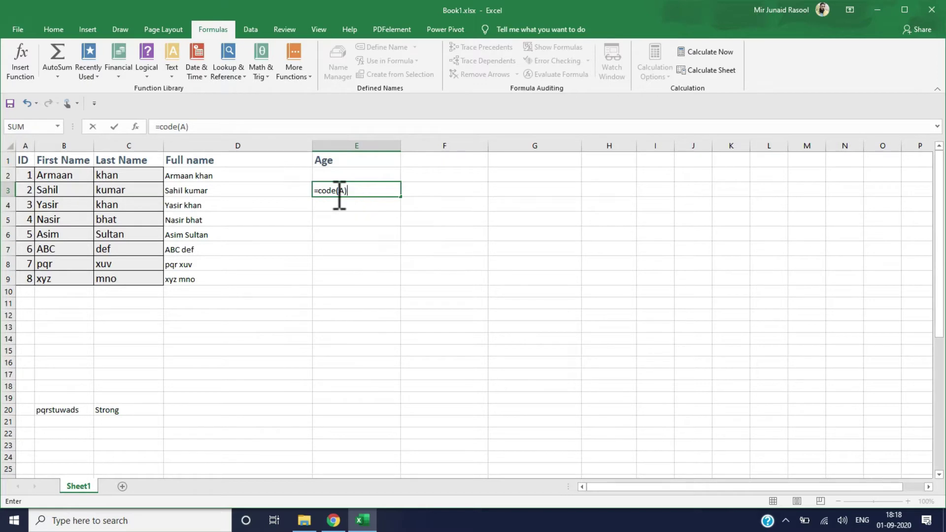
key(Return)
double_click(338, 191)
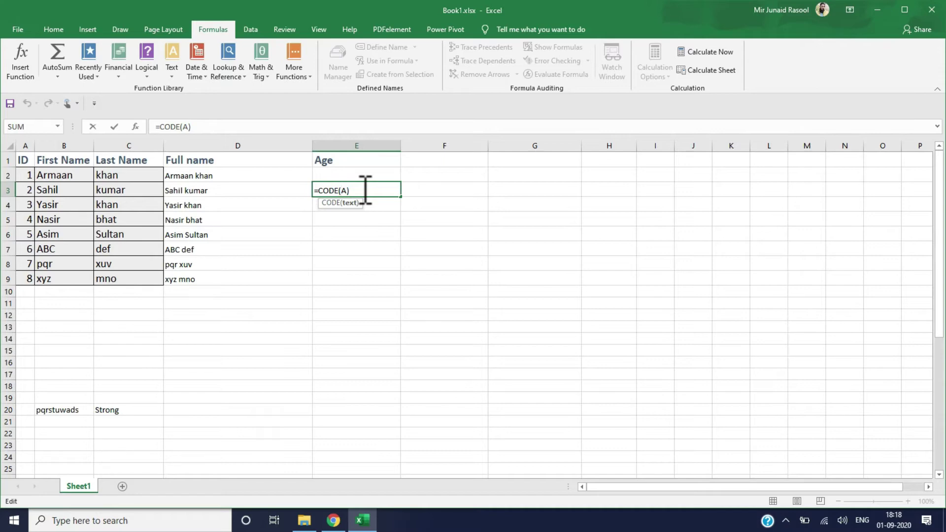
text("A)
text(")
key(Right)
key(Return)
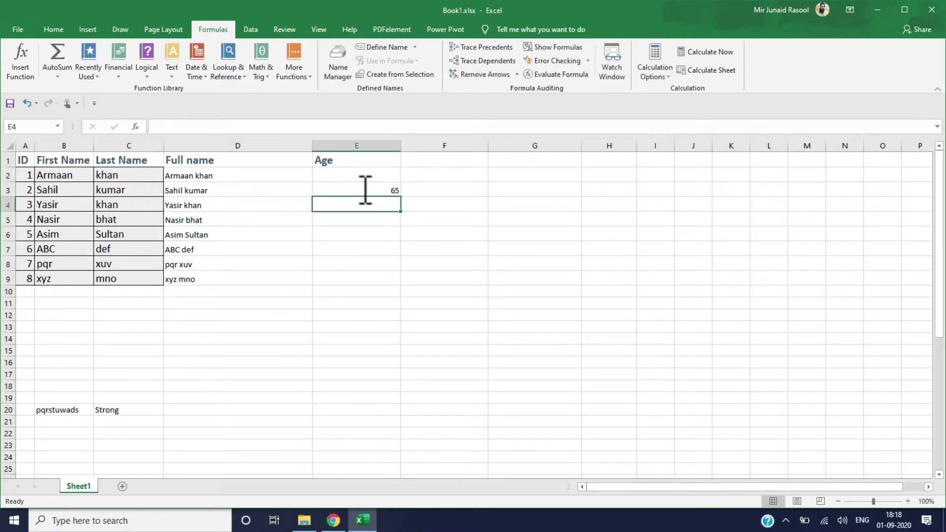
click(364, 189)
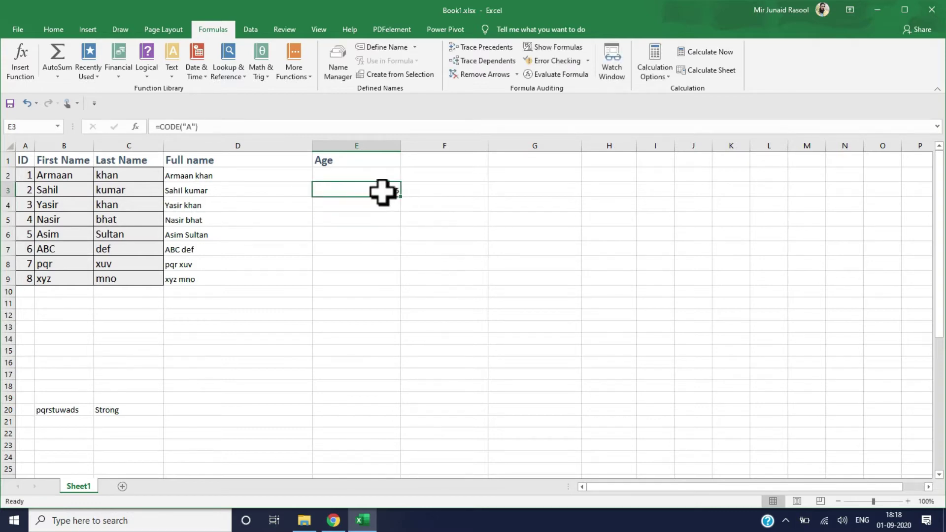
- Change the E3 formula to =CODE("a"), returning 97
click(345, 207)
double_click(342, 192)
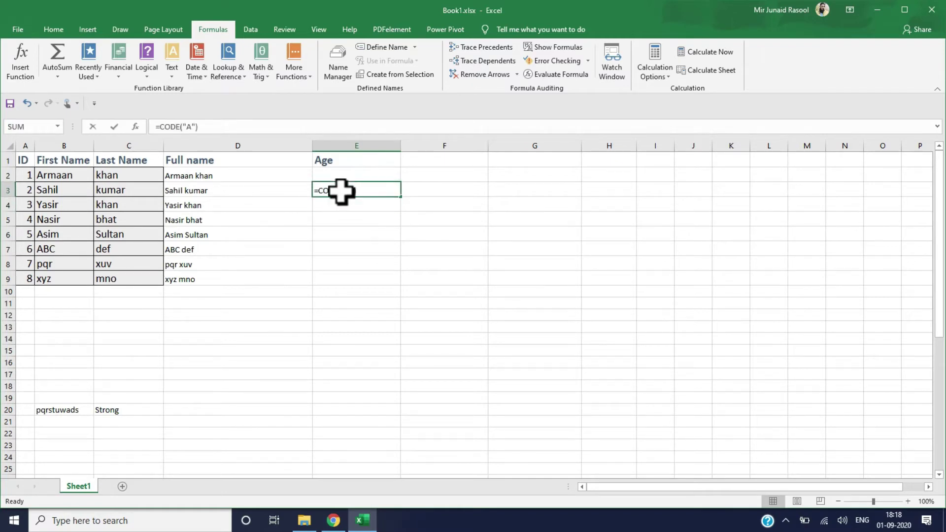
key(BackSpace)
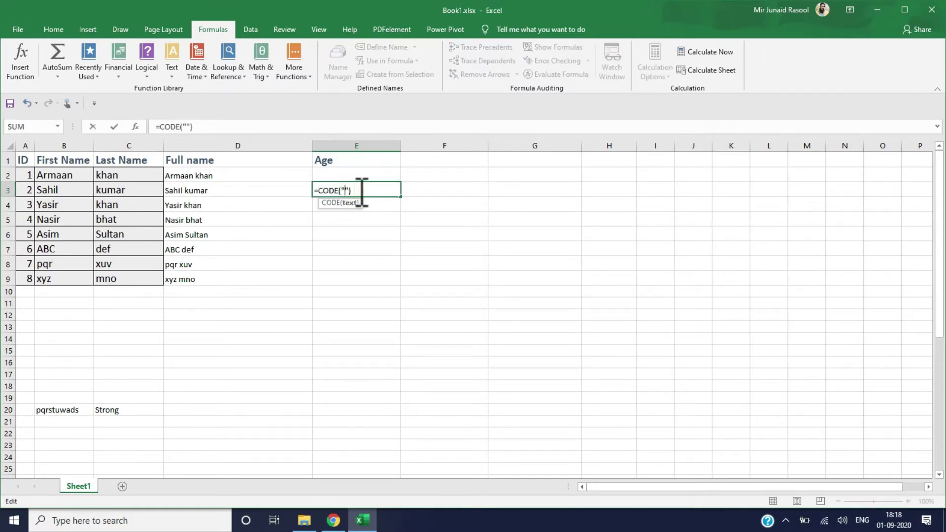
text(a)
key(Return)
click(360, 191)
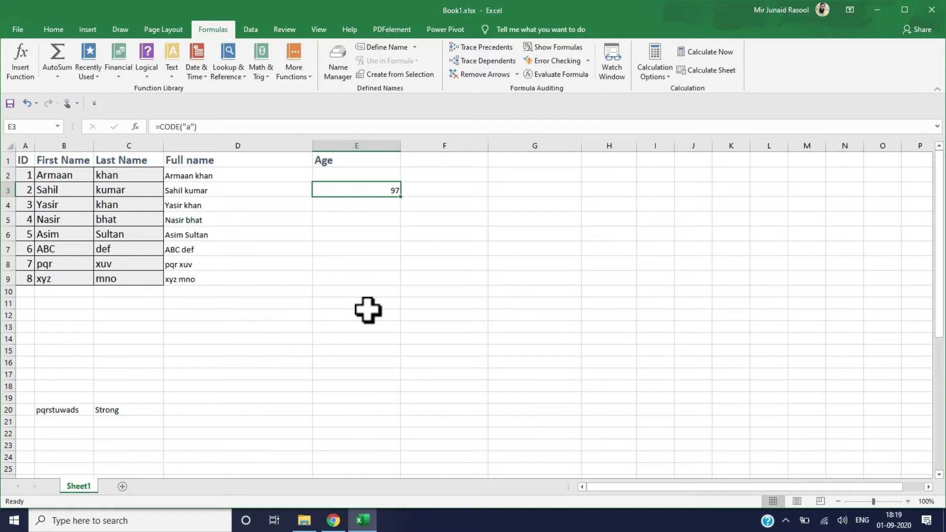
- Change the E3 formula to =CODE("*"), returning 42
double_click(359, 186)
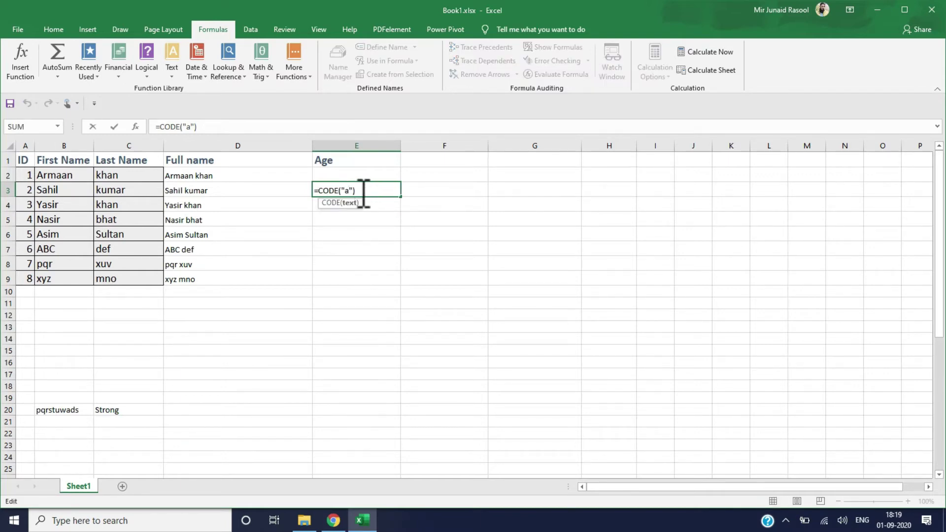
key(BackSpace)
text(*)
key(Right)
key(Return)
click(363, 192)
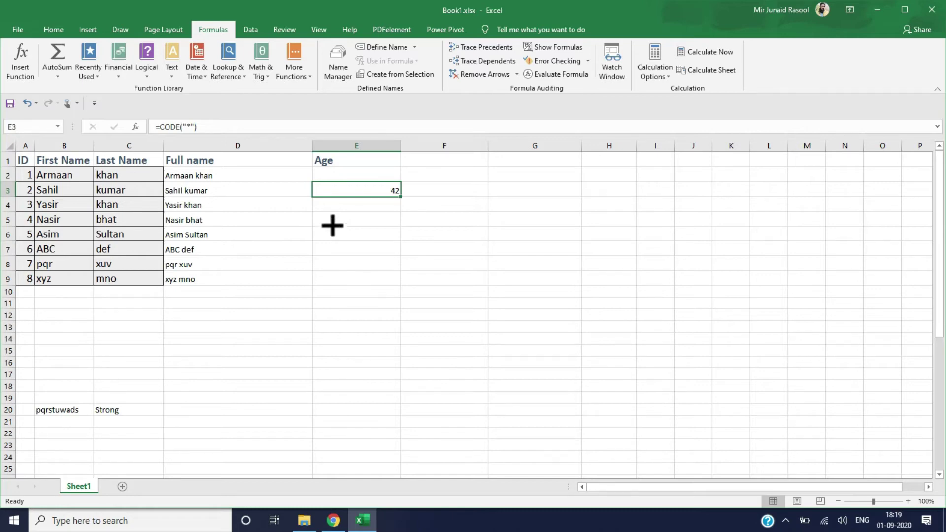
- Enter =CHAR(65) in E5 so it displays the letter A
click(339, 223)
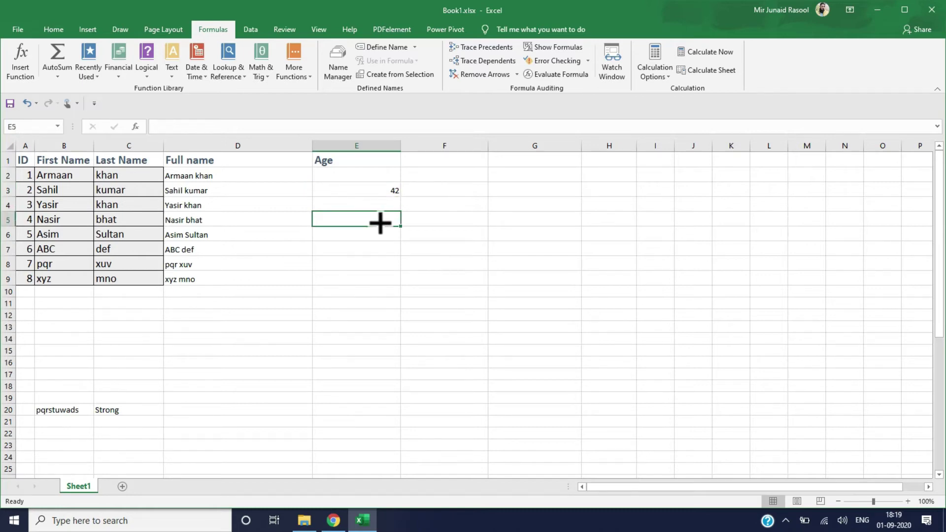
text(=char)
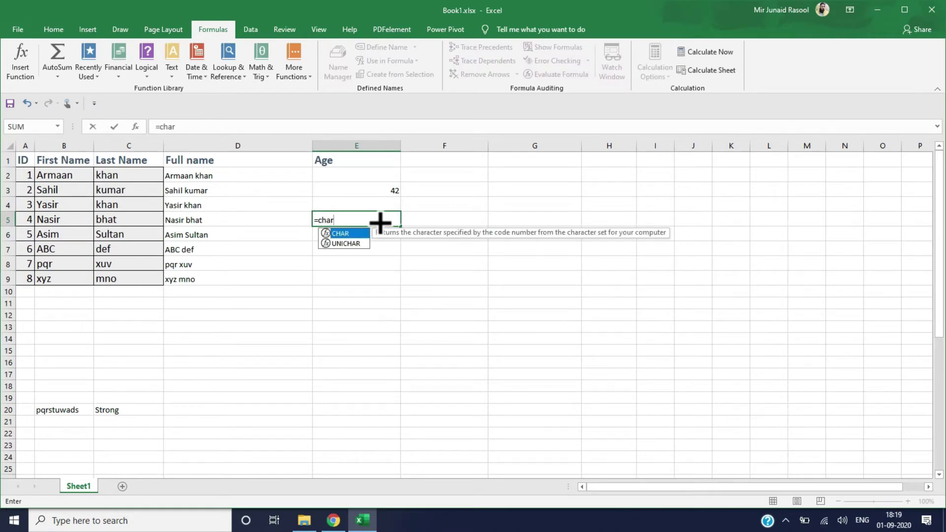
text(()
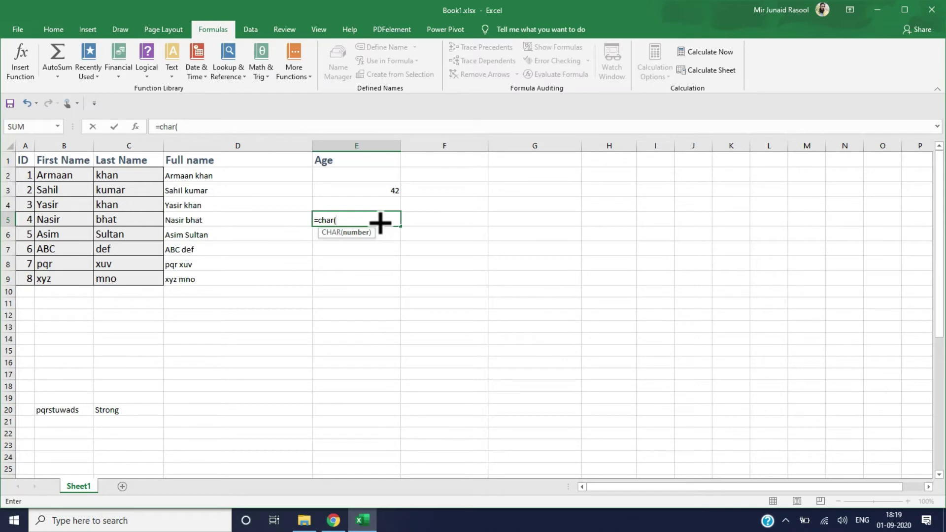
text(65))
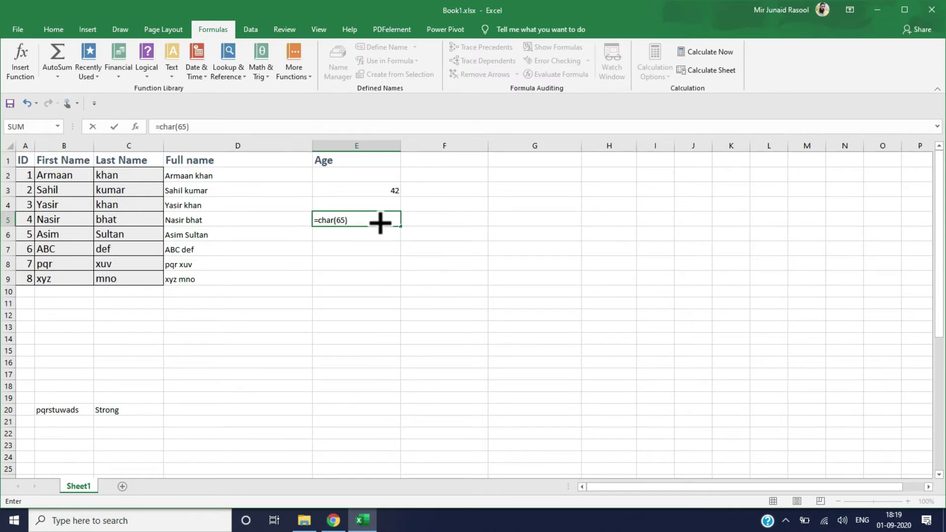
key(Return)
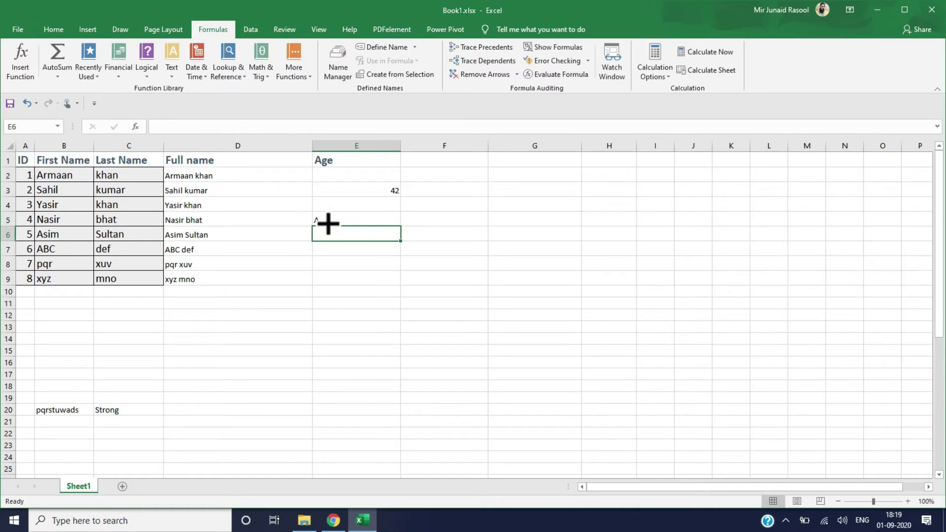
click(347, 223)
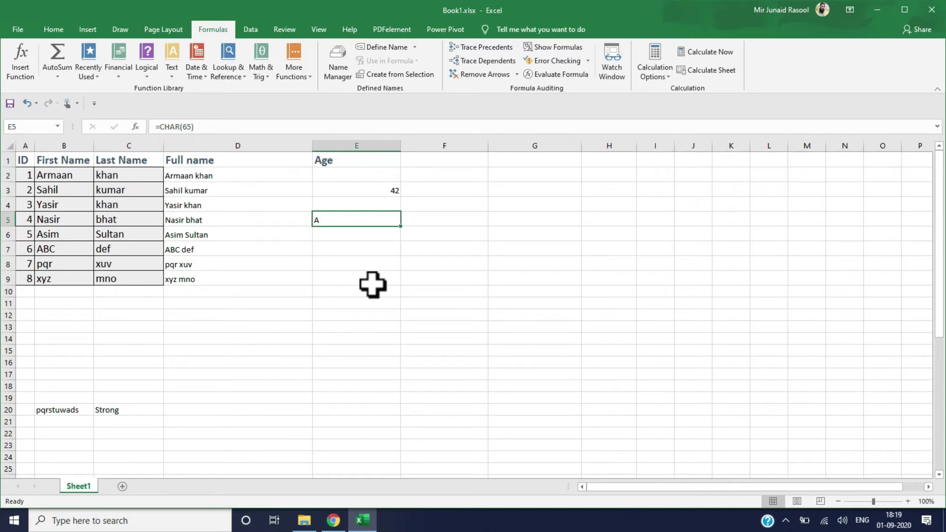
- Clear the CODE result from cell E3
click(421, 189)
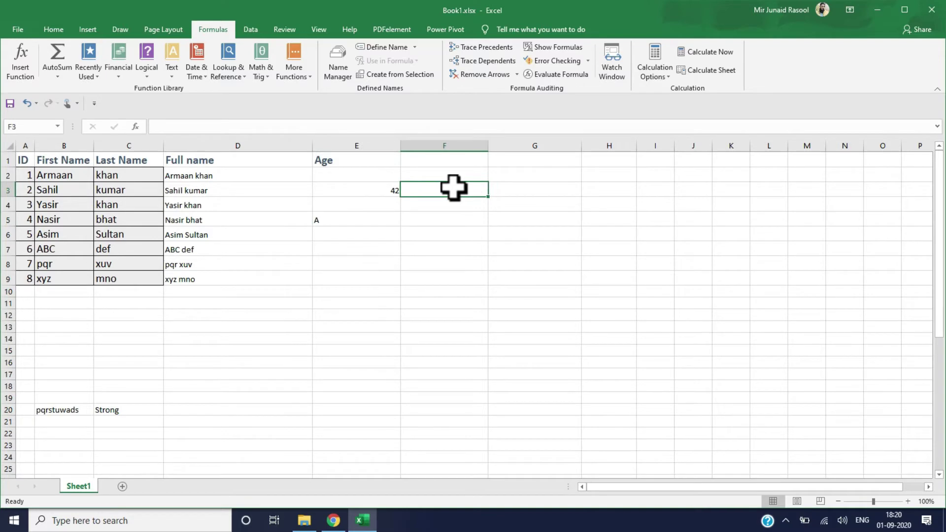
click(381, 187)
key(BackSpace)
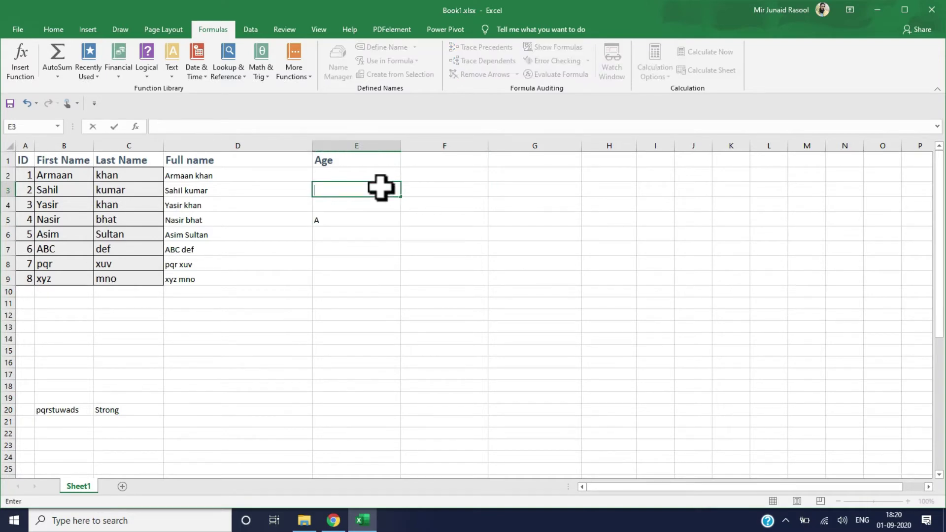
- Clear the CHAR example from cell E5
key(Down)
key(Down)
key(BackSpace)
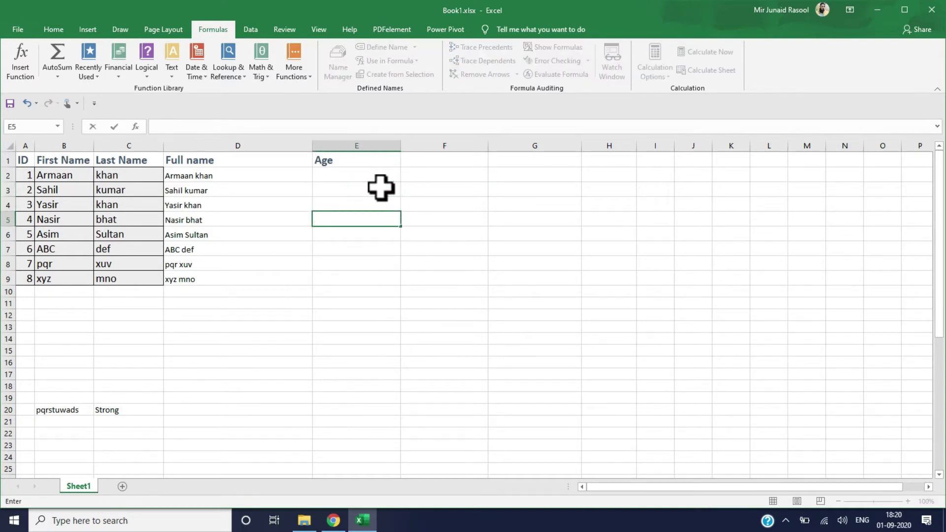
click(300, 203)
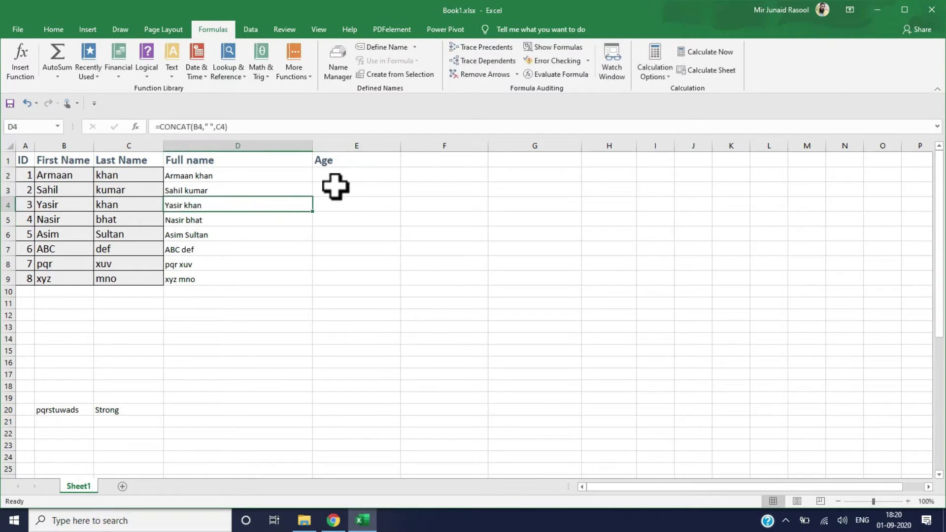
- Enter =CHAR(ROW()) in F1
click(421, 163)
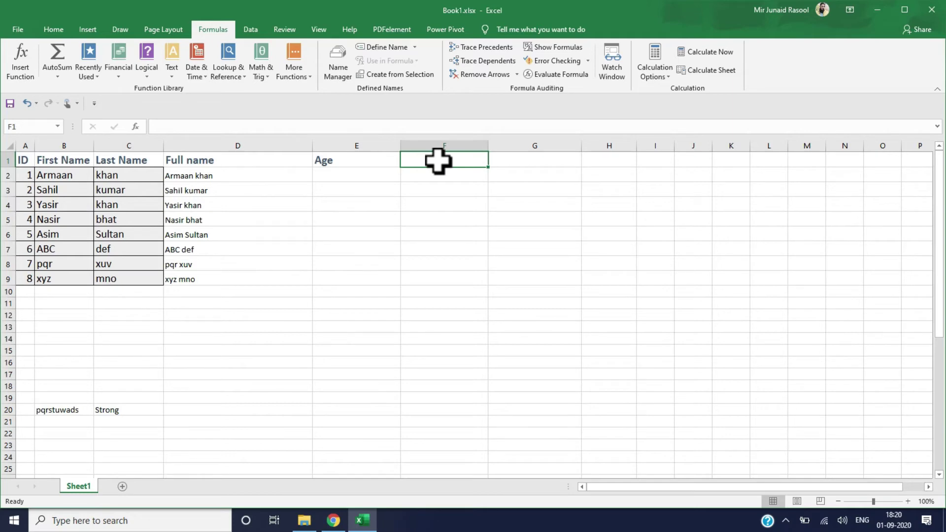
text(=)
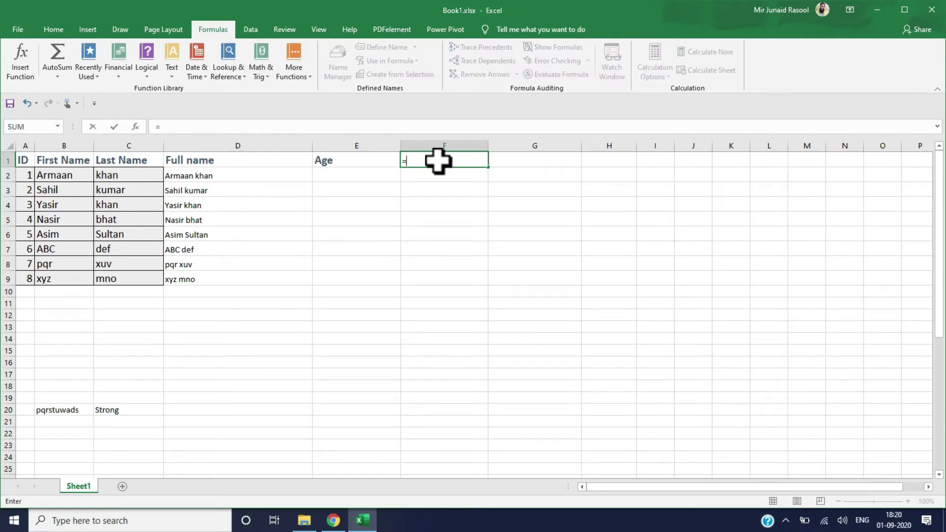
text(char)
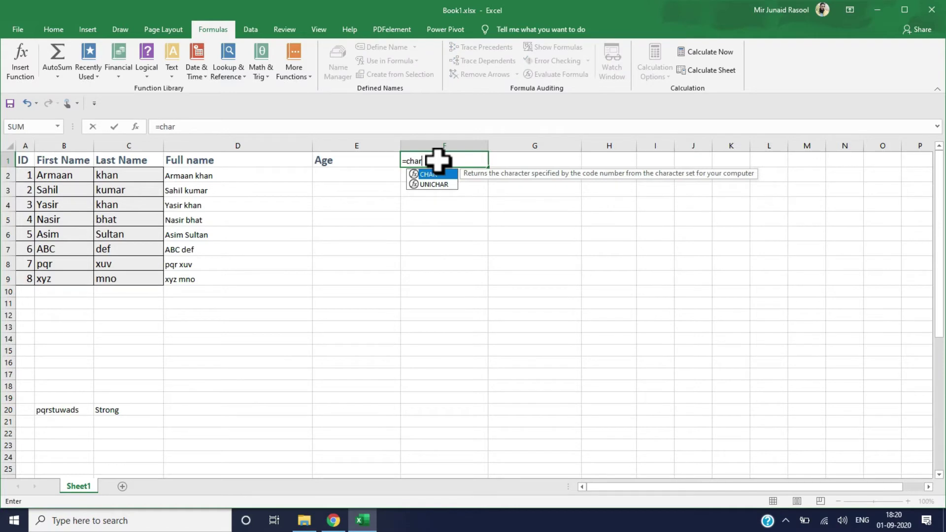
text(()
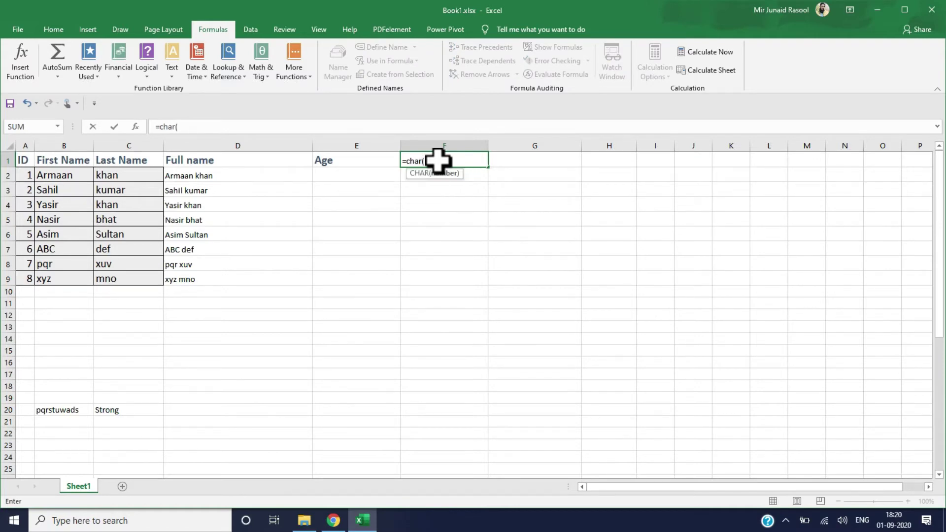
text(row)
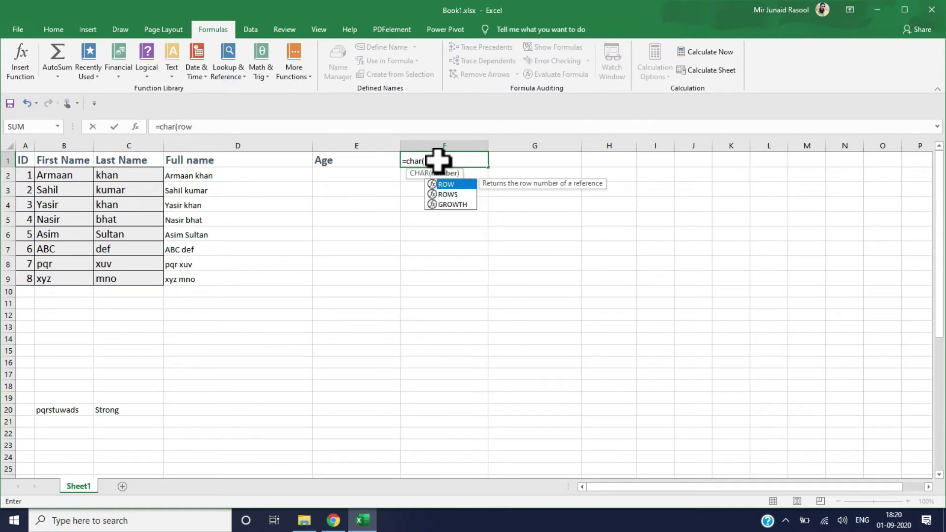
text(()
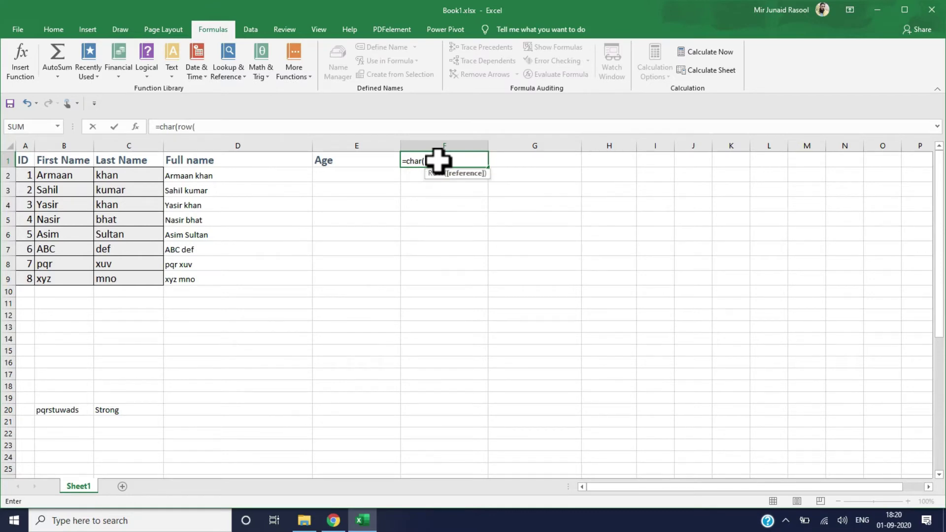
text())
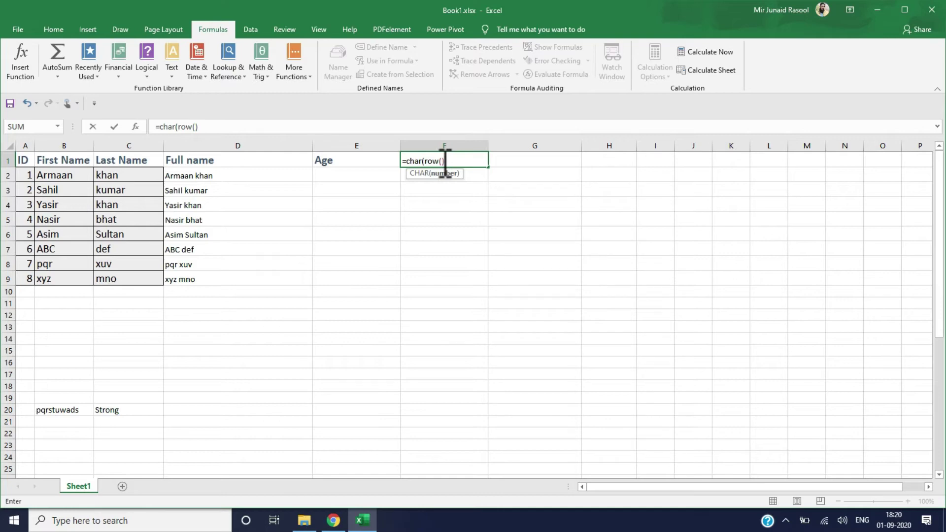
click(443, 161)
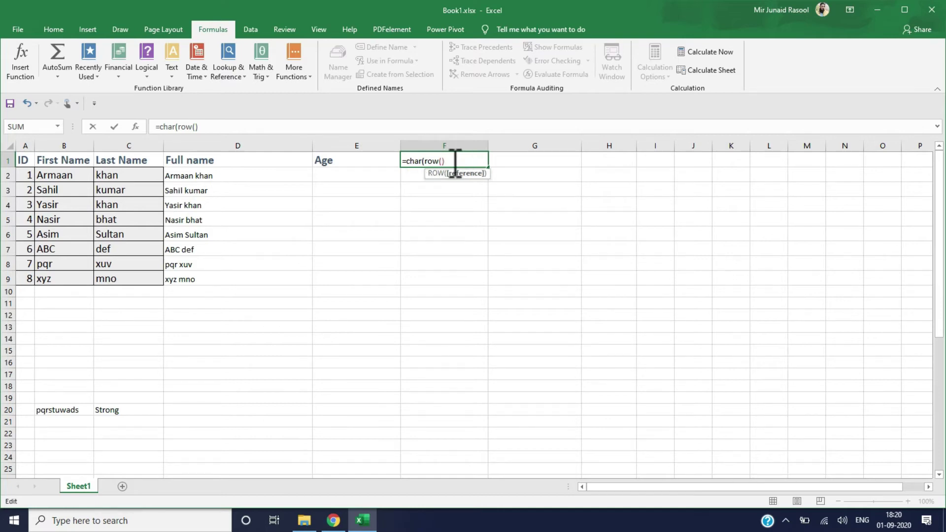
click(455, 161)
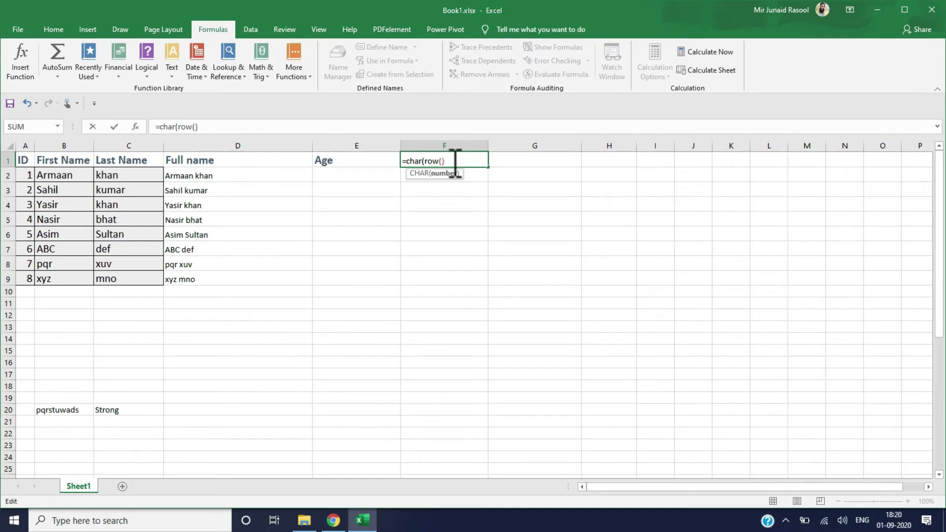
text())
key(Return)
click(426, 162)
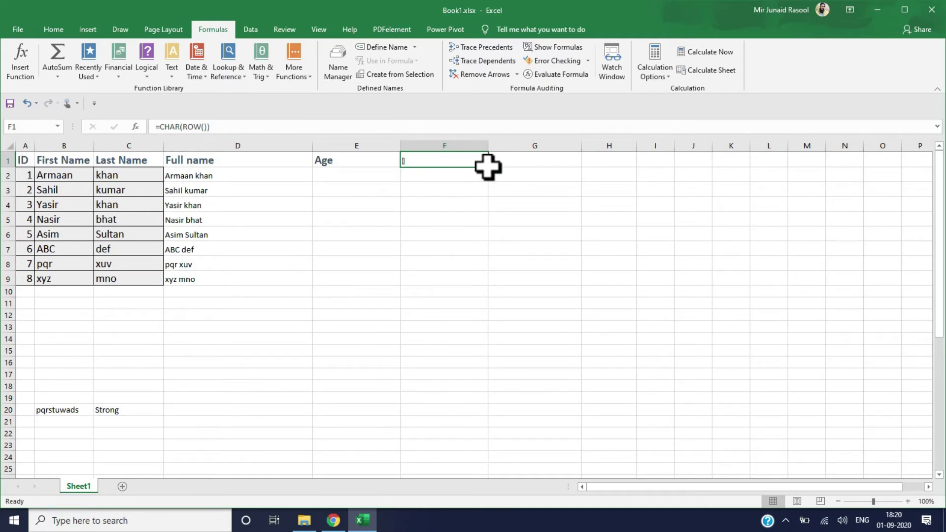
- Fill =CHAR(ROW()) from F1 down to F55 and move the formula picture off column F
mouse_move(488, 167)
mouse_down()
mouse_move(498, 280)
mouse_move(491, 486)
mouse_up()
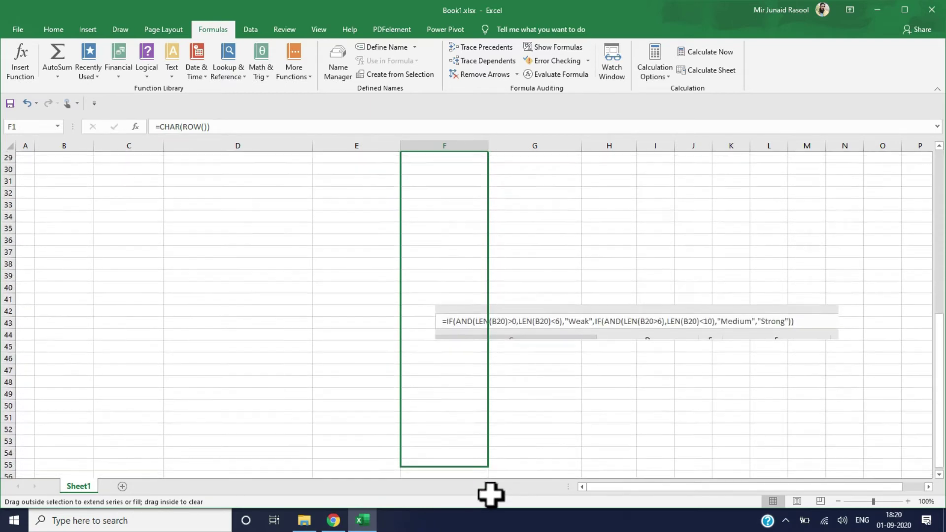
drag(491, 485, 485, 477)
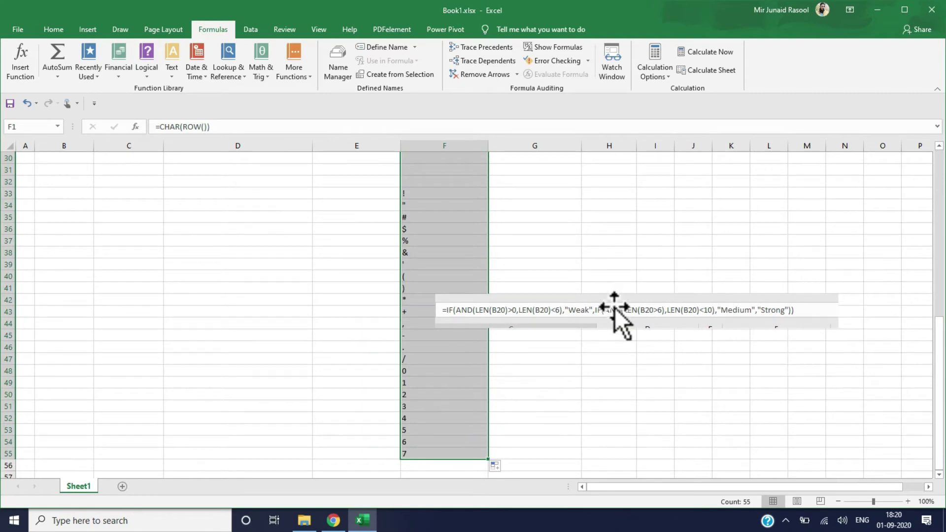
click(636, 313)
drag(788, 367, 944, 246)
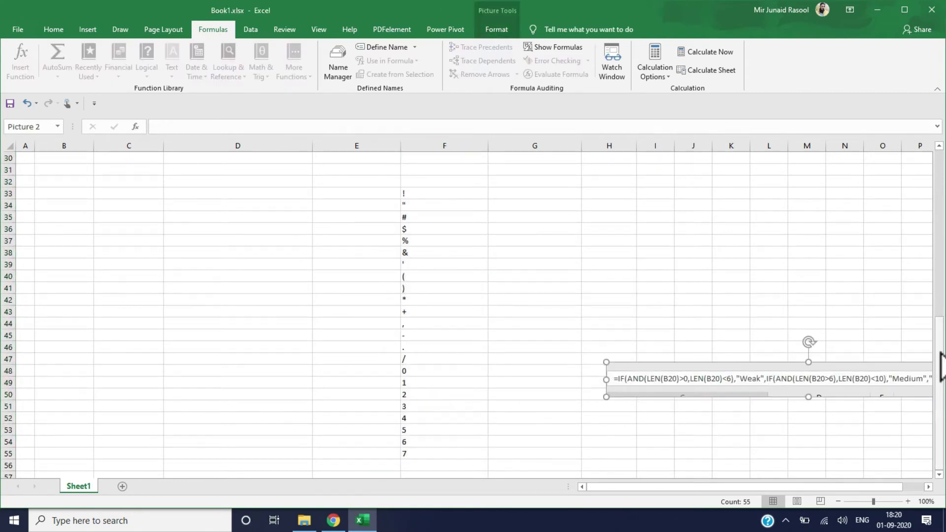
drag(939, 351, 939, 232)
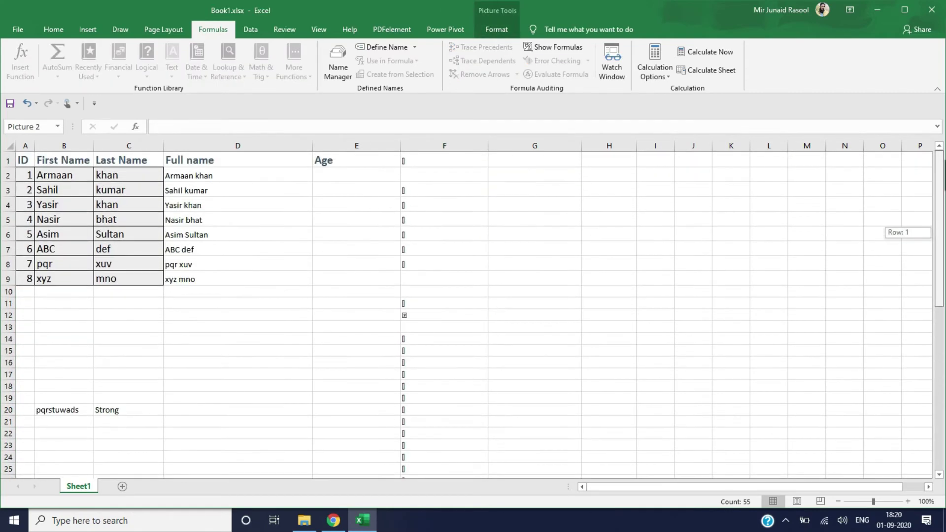
- Check the formula in F15, then extend the fill from F55 down to F98
double_click(417, 352)
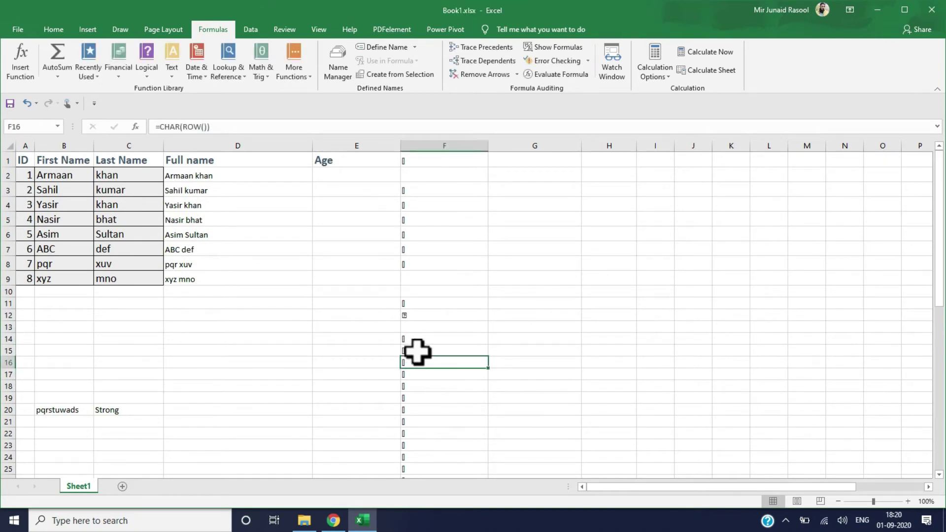
click(465, 352)
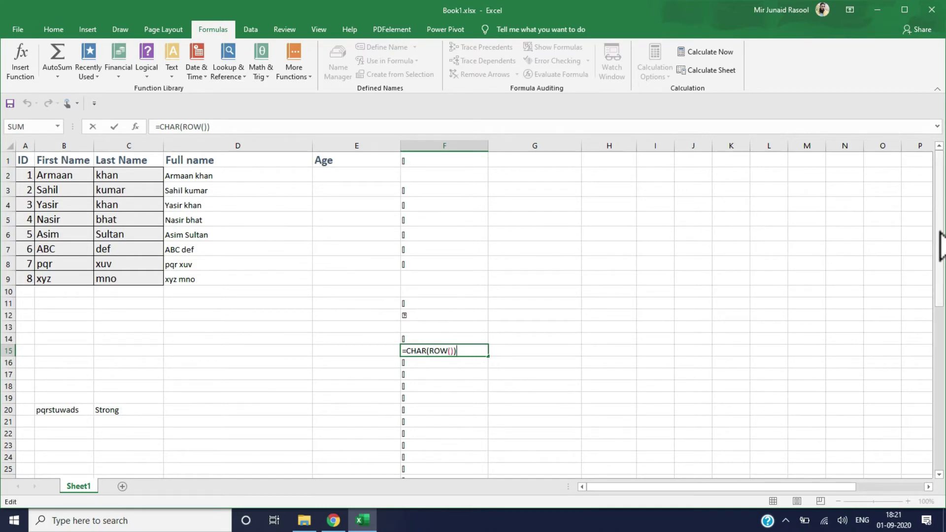
drag(941, 228, 935, 303)
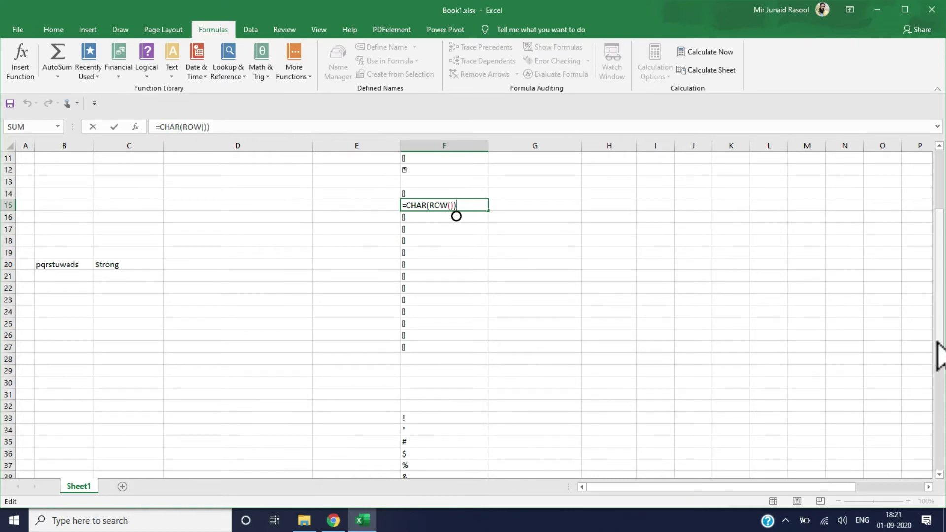
drag(940, 354, 934, 476)
click(422, 466)
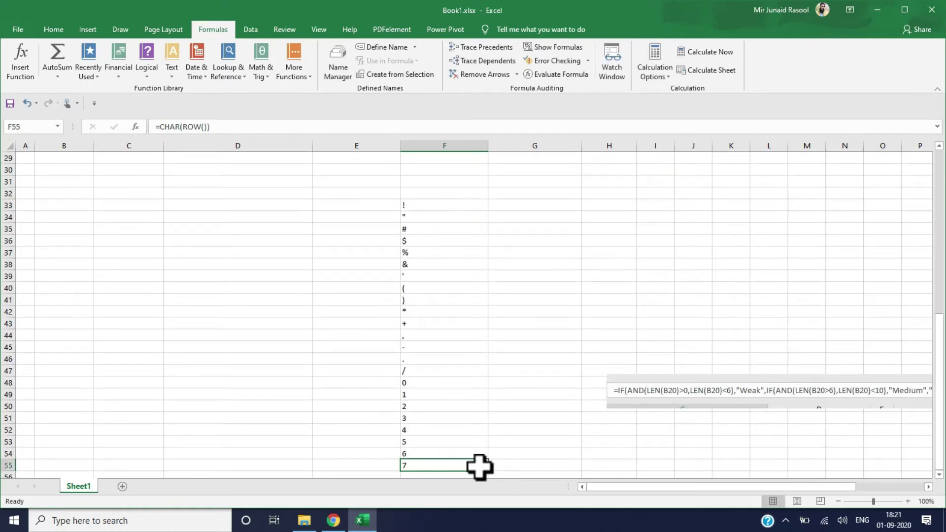
drag(488, 472, 482, 301)
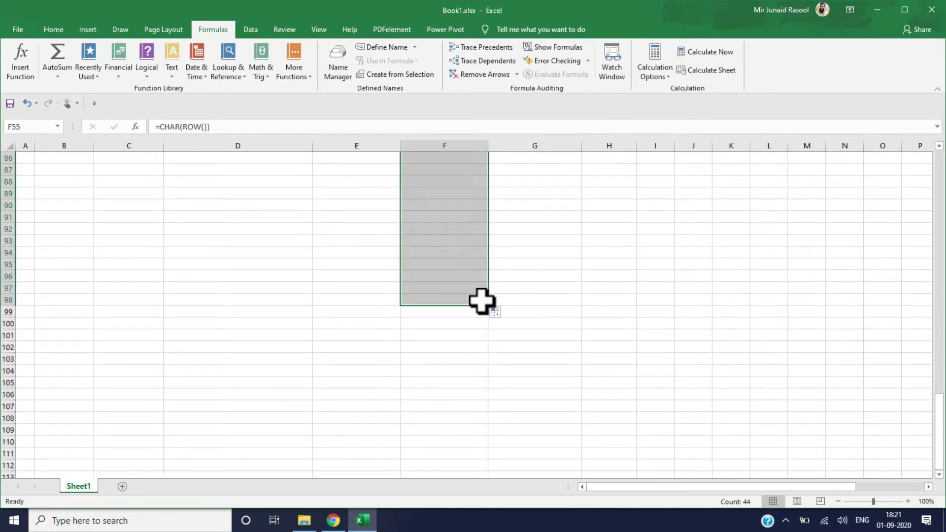
drag(941, 428, 943, 320)
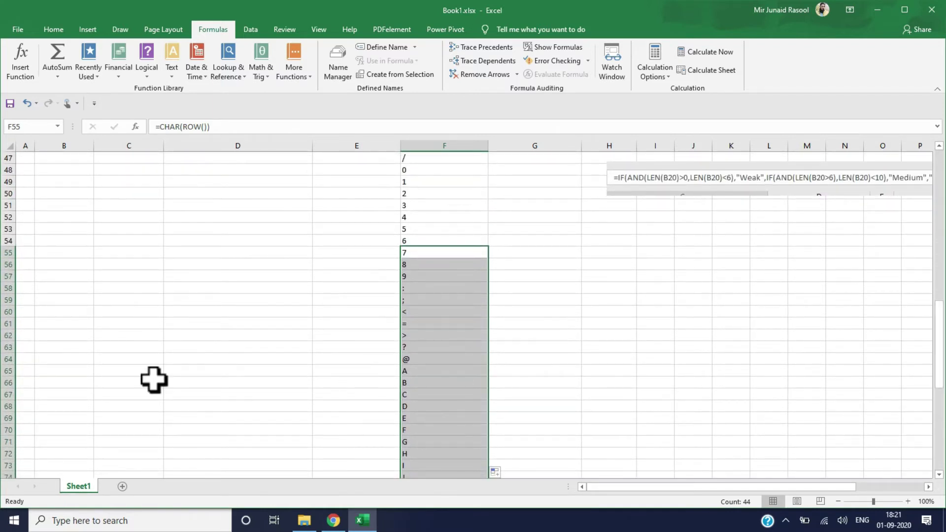
click(927, 336)
drag(942, 351, 942, 192)
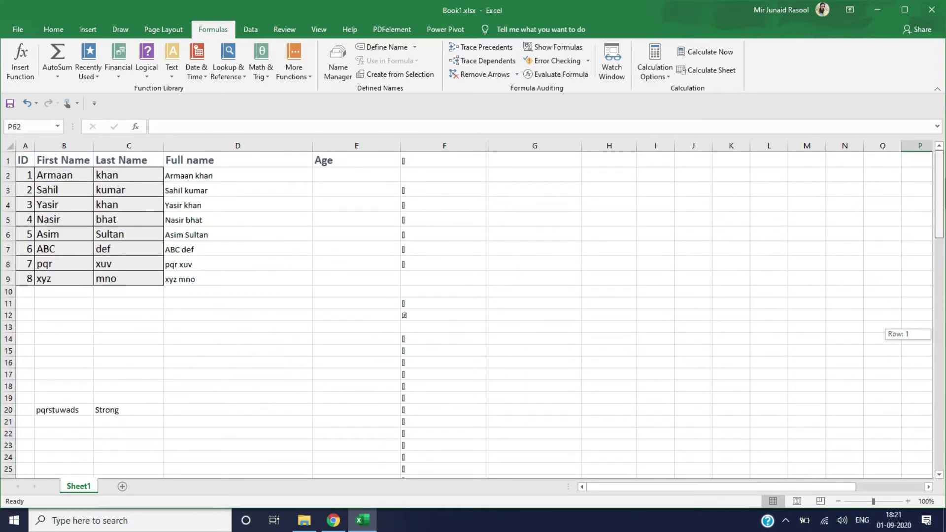
click(330, 315)
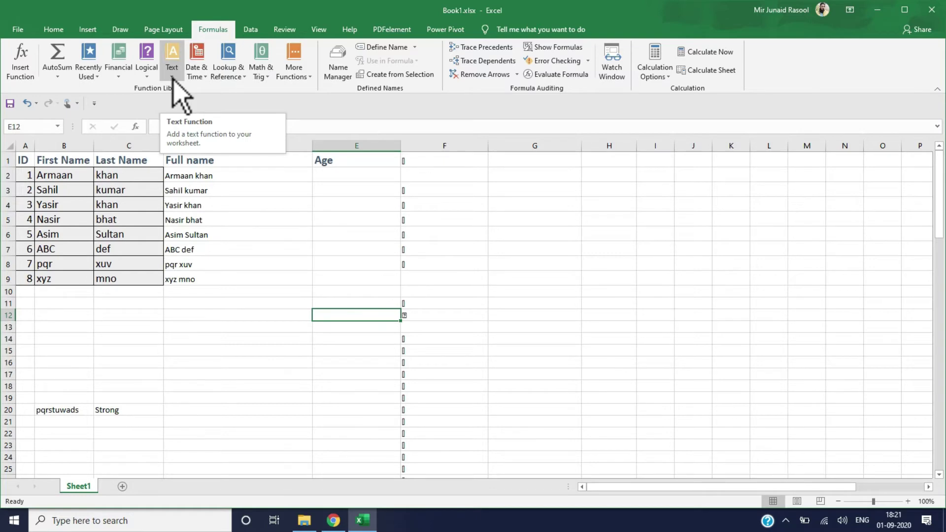
click(172, 78)
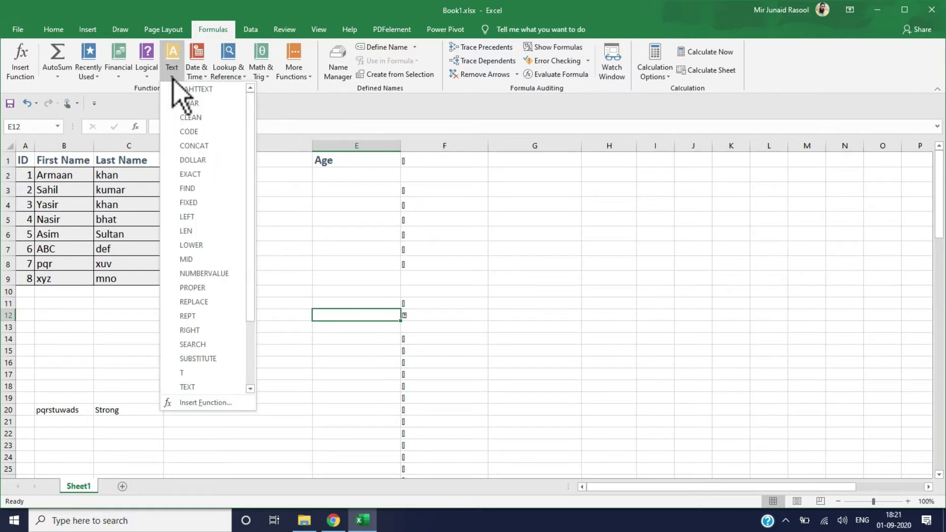
click(174, 80)
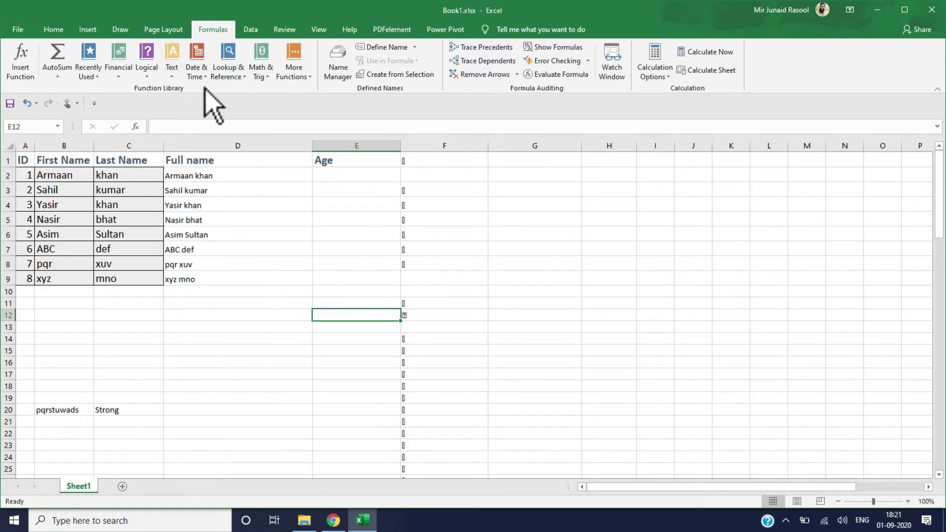
click(177, 340)
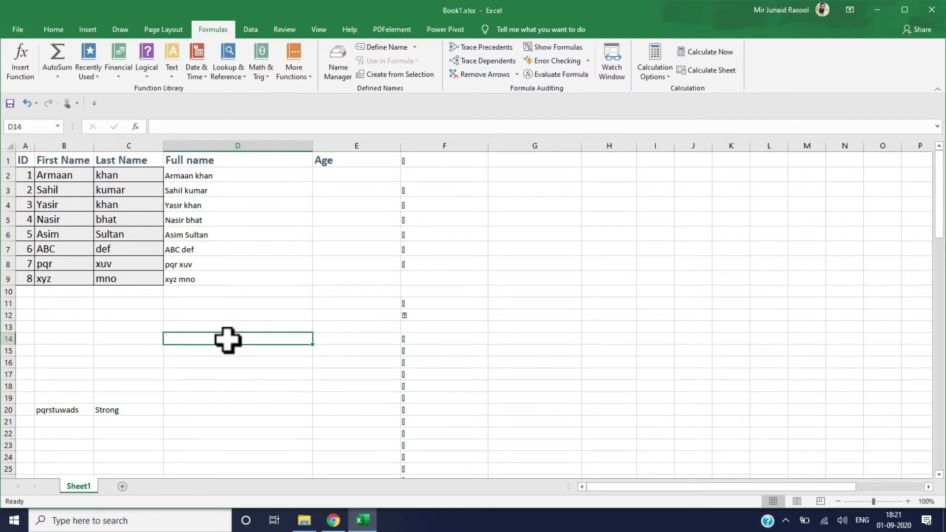
click(423, 250)
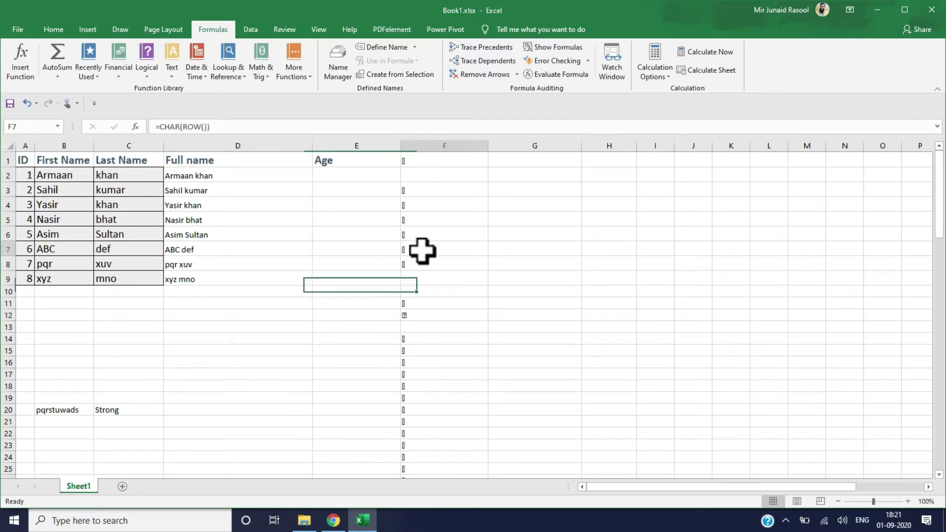
- Copy F7 and paste only its value into D14 using Paste Values
click(55, 30)
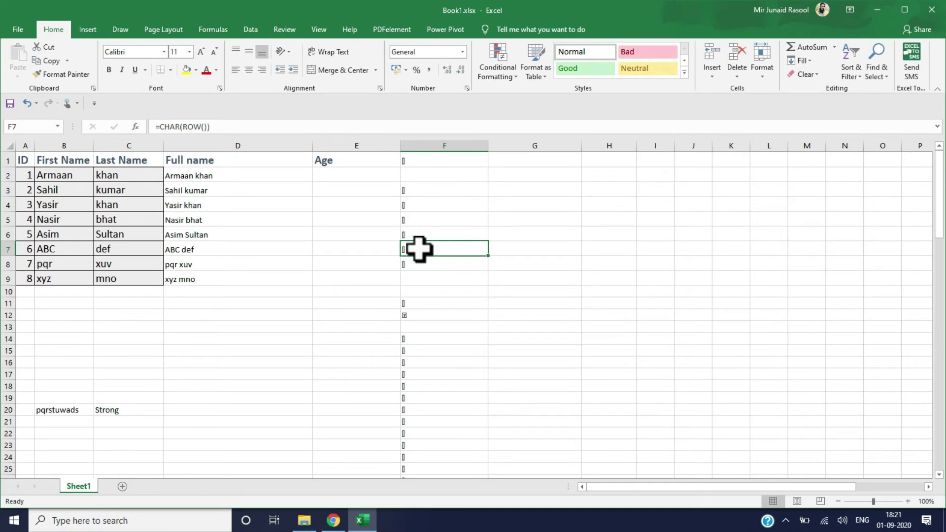
click(49, 60)
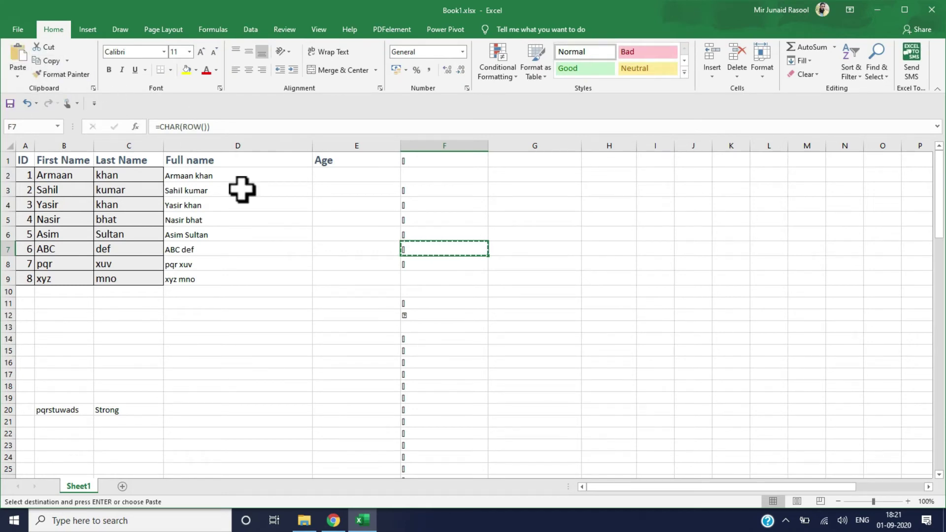
click(220, 339)
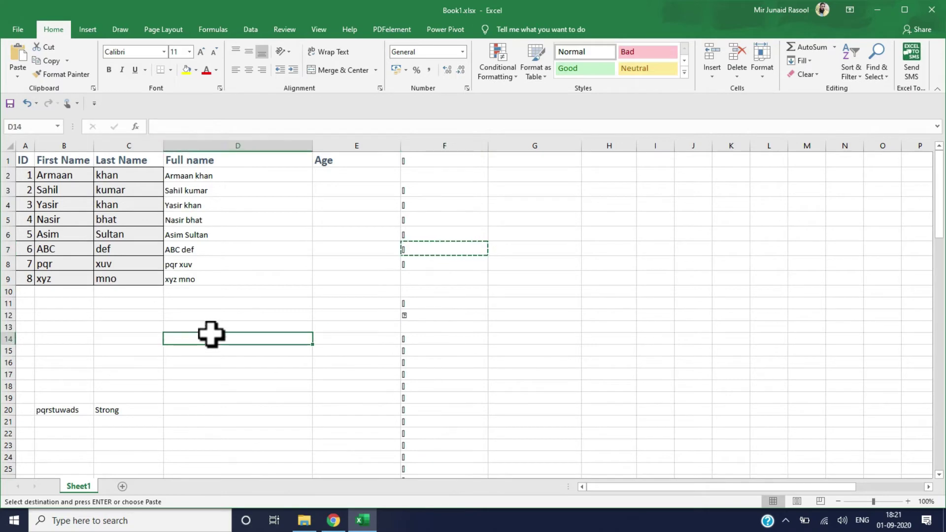
click(17, 77)
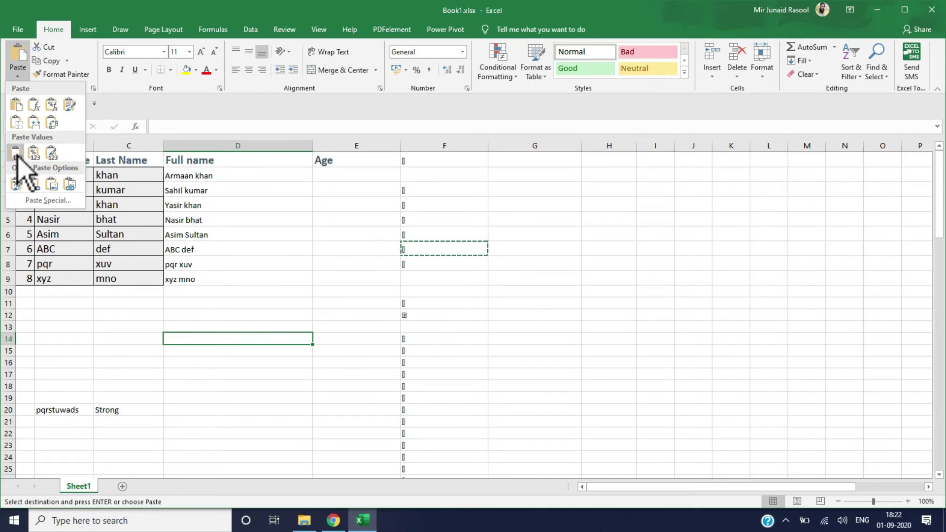
click(176, 338)
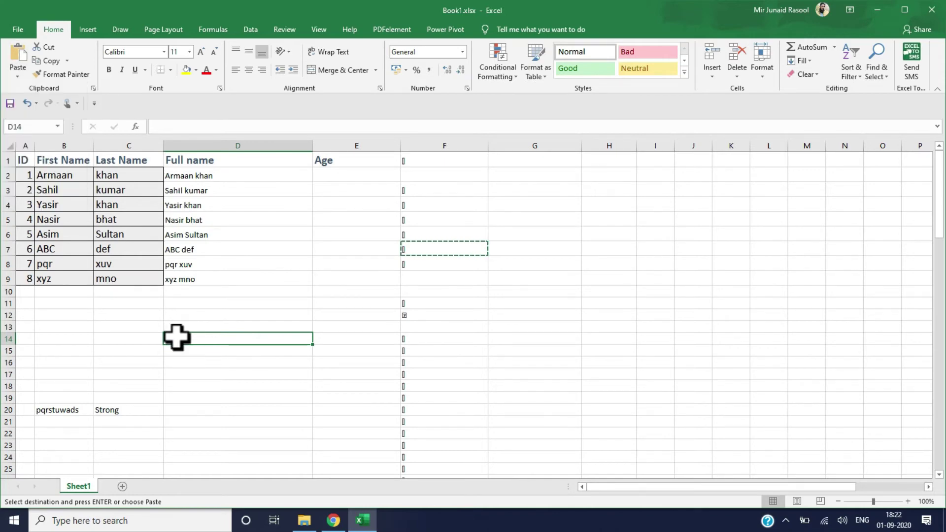
click(18, 77)
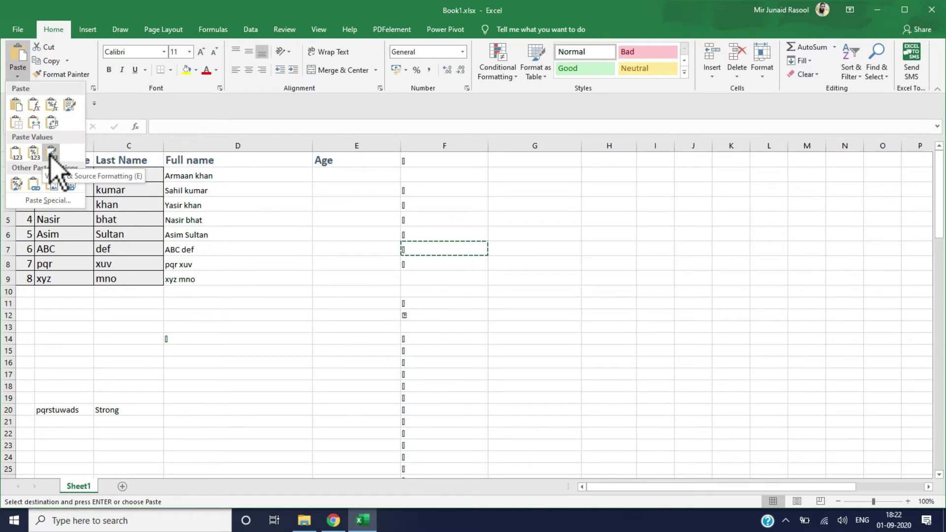
click(52, 153)
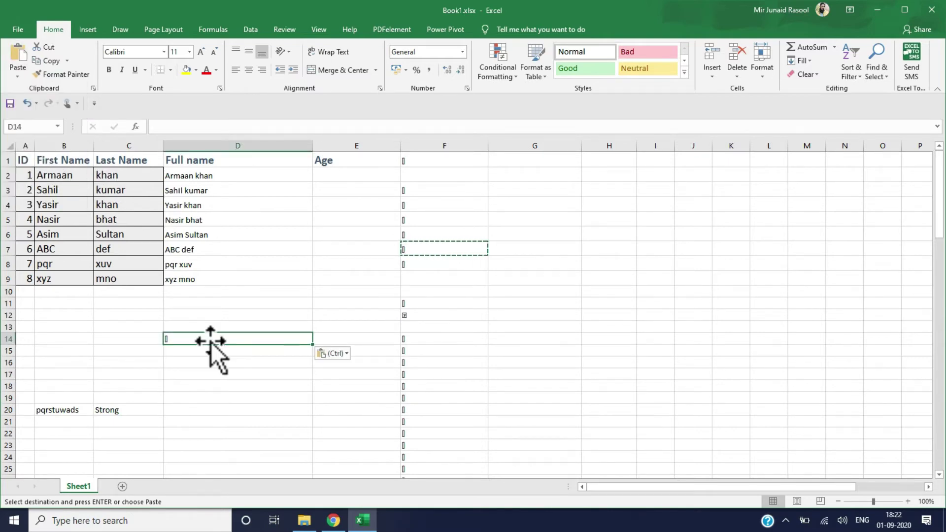
key(Escape)
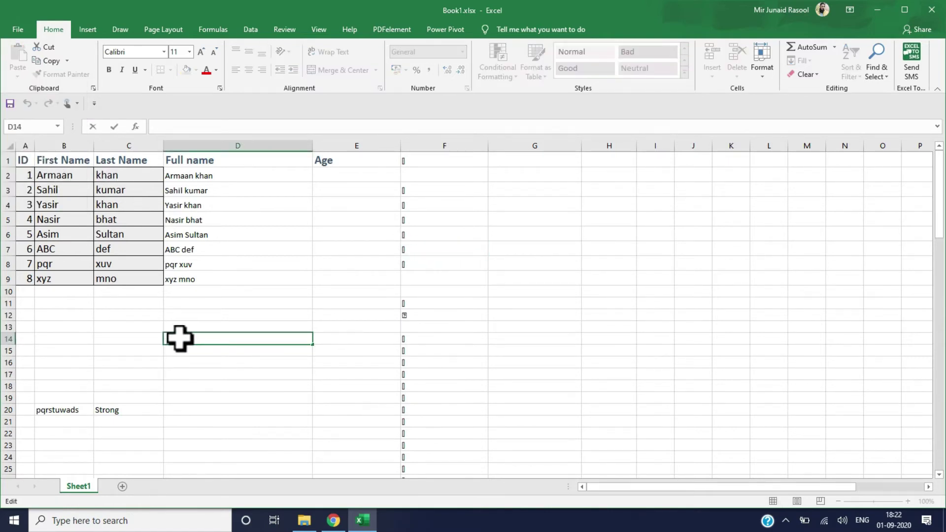
click(181, 356)
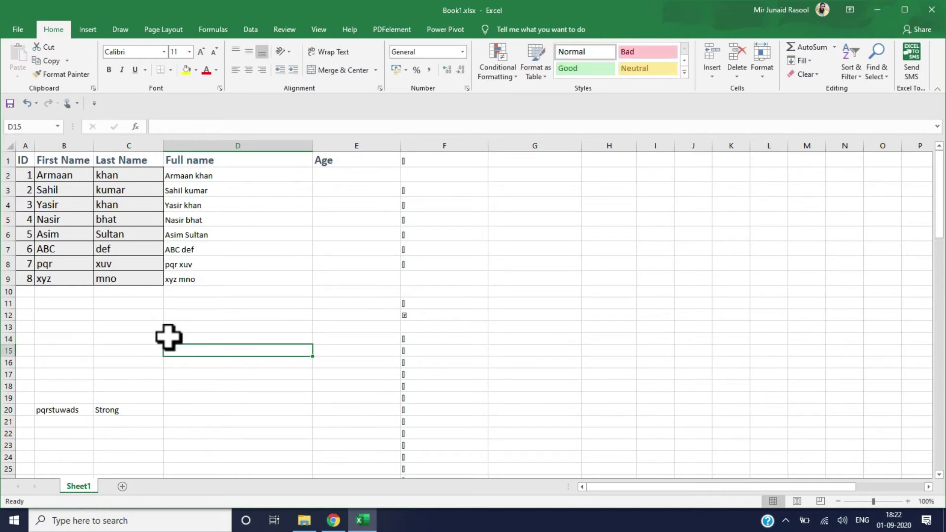
- Copy F11's non-printing CHAR(ROW()) character and paste it into D16 as a value only
double_click(170, 339)
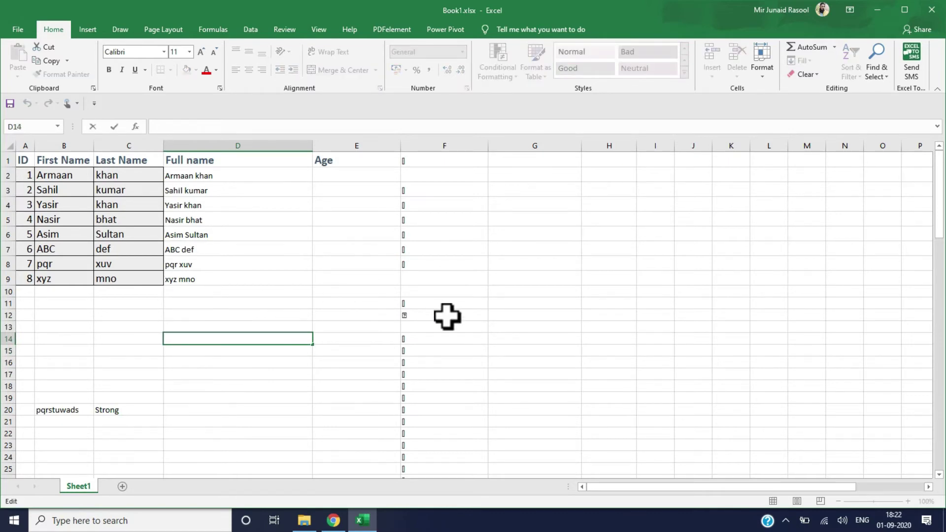
click(424, 304)
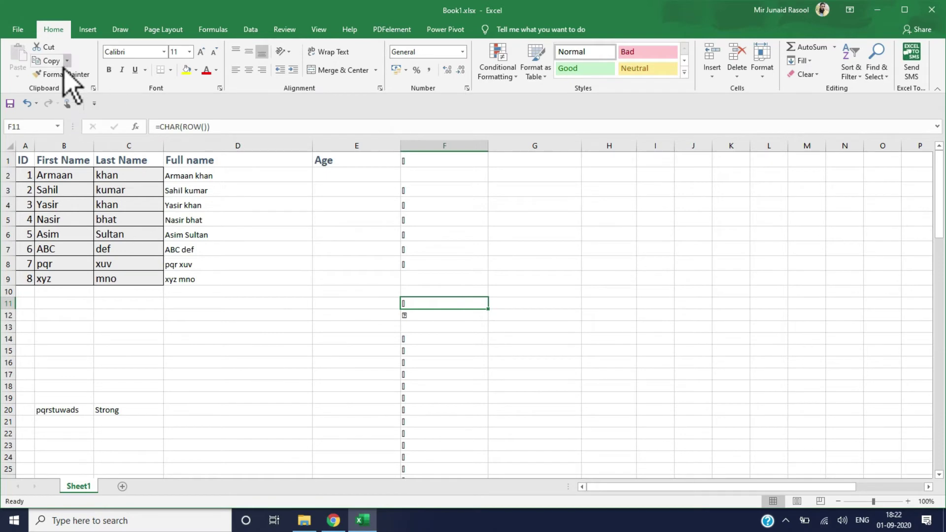
click(49, 61)
click(196, 363)
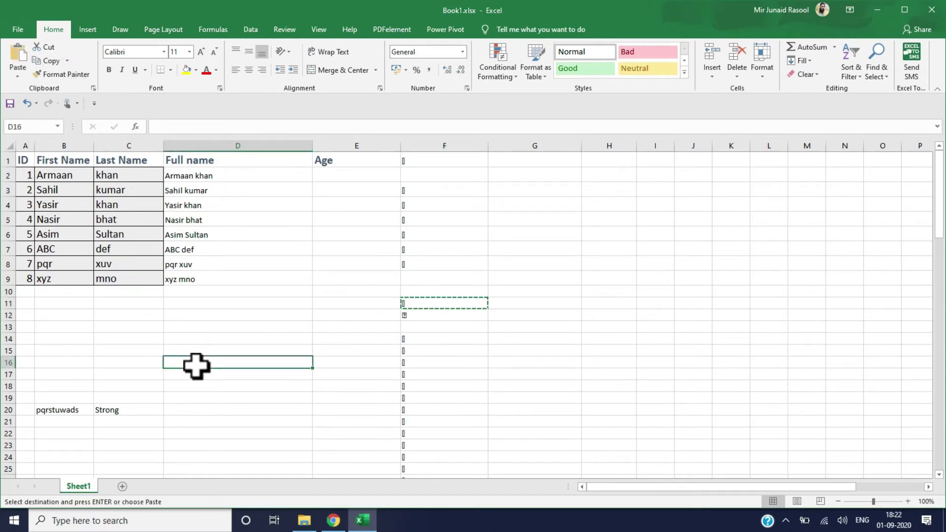
click(20, 77)
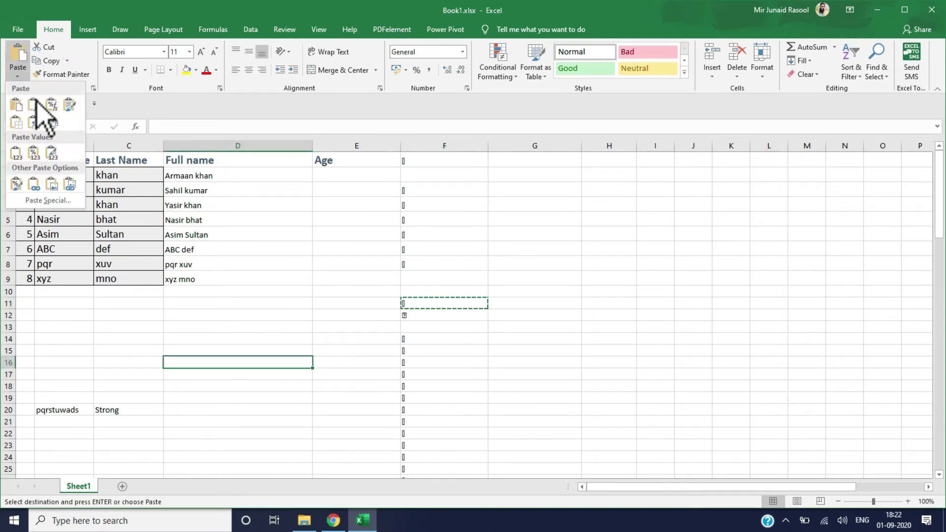
click(37, 155)
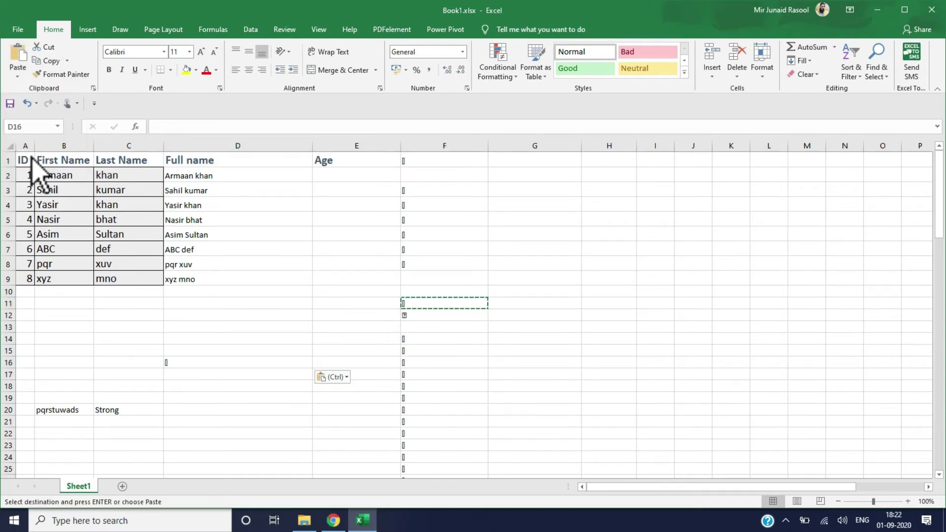
- Add Abcdef after the character in D16 and widen column E
double_click(207, 363)
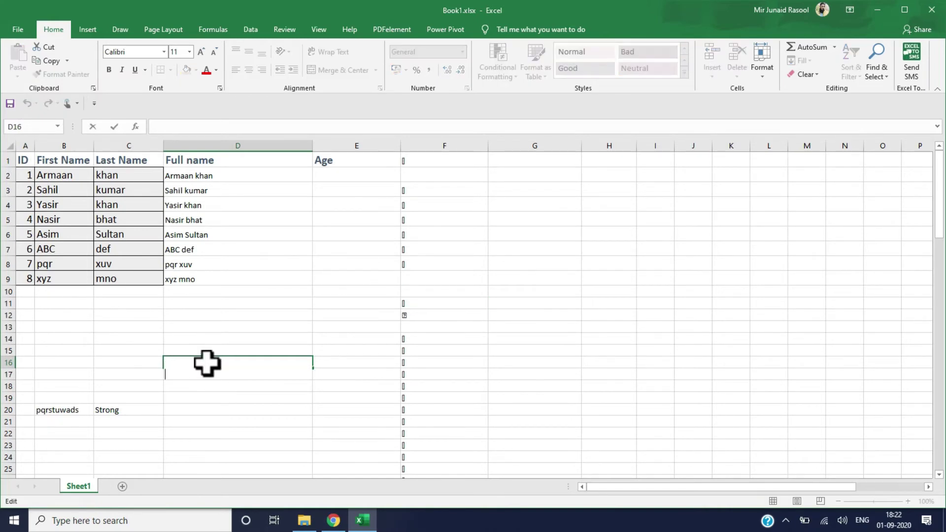
double_click(202, 363)
text(Abcdef)
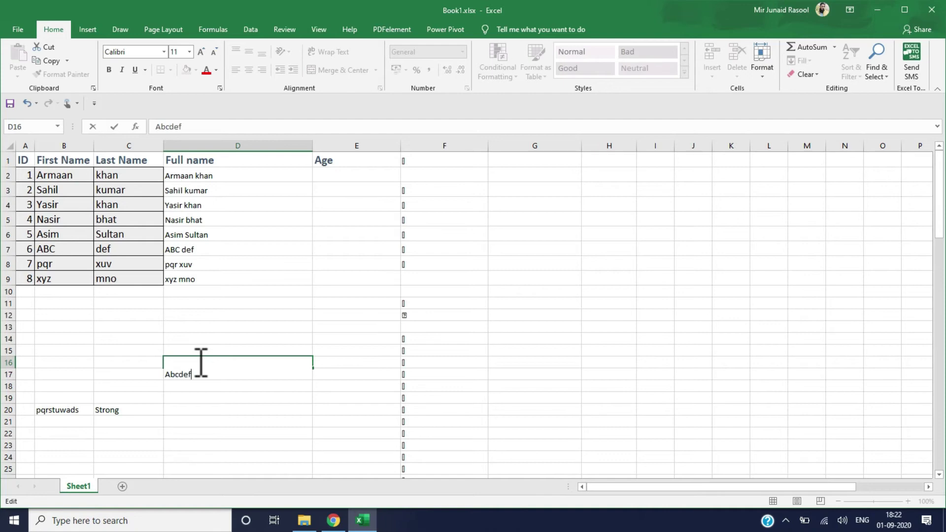
key(Return)
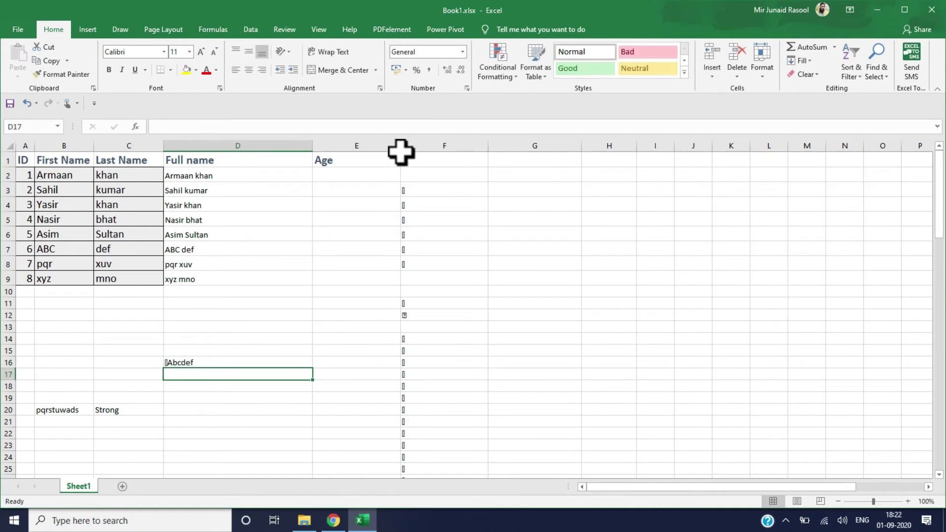
drag(401, 150, 438, 150)
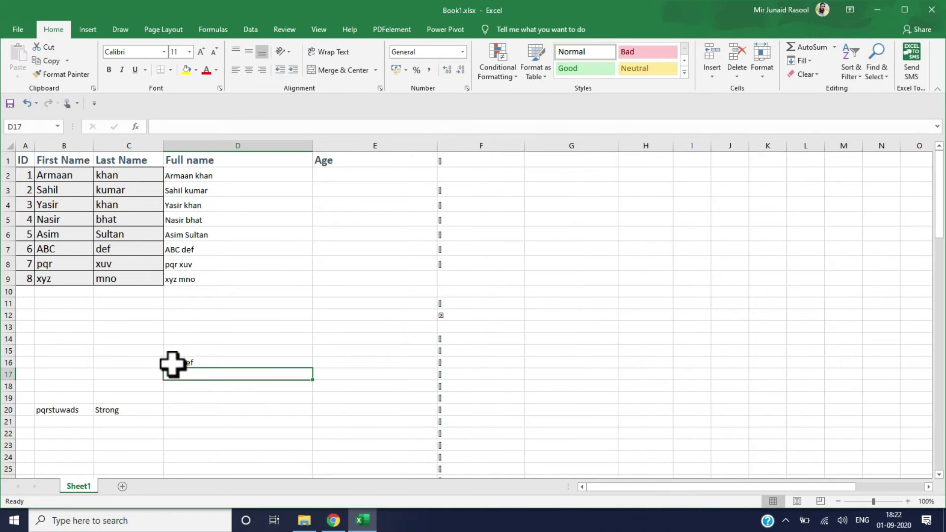
click(332, 361)
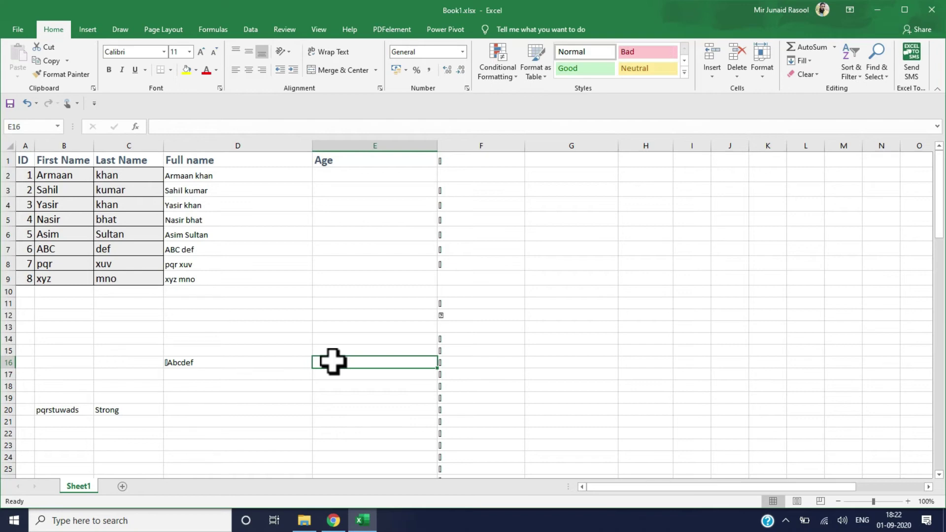
- Enter =CLEAN(D16) in E16 so it shows Abcdef without the hidden character
text(=clean)
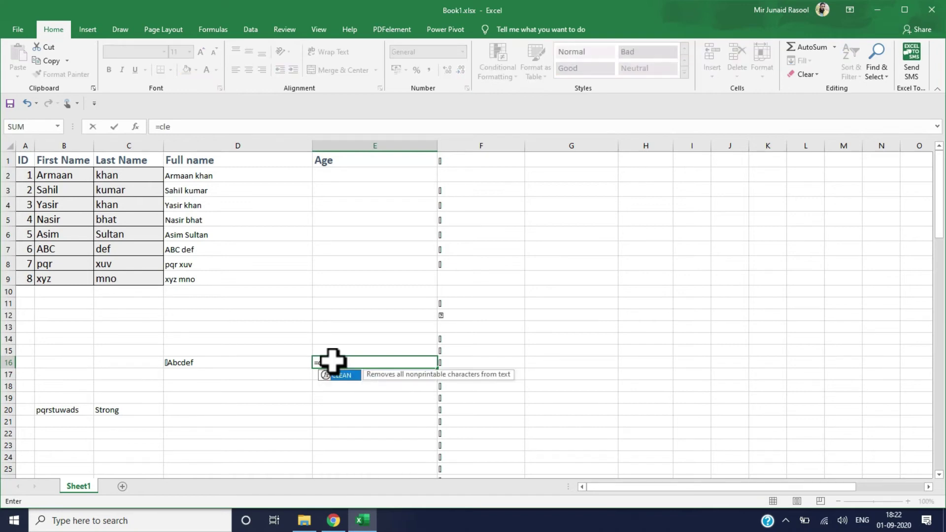
text(()
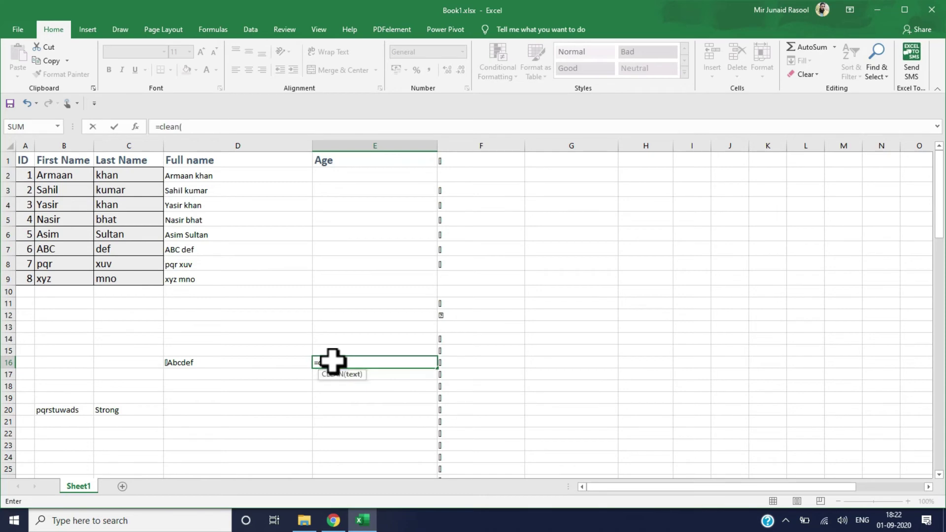
click(213, 362)
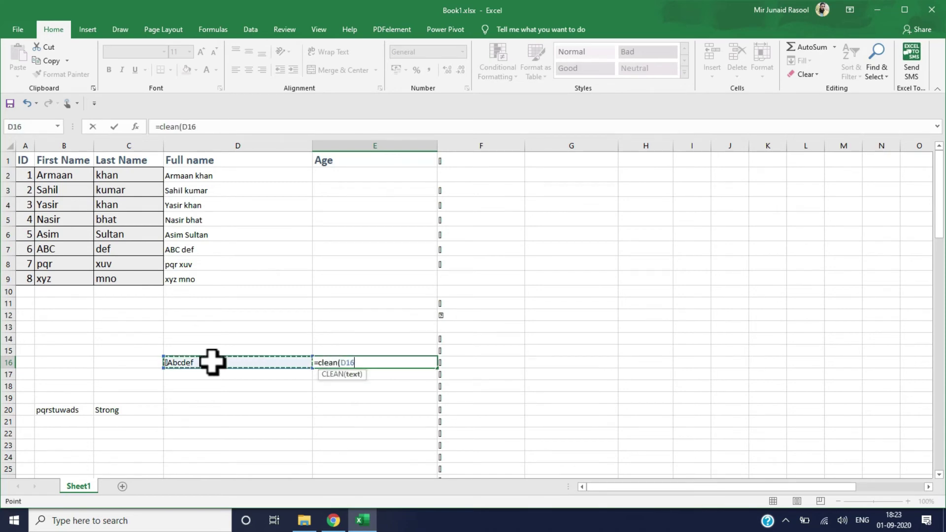
text())
key(Return)
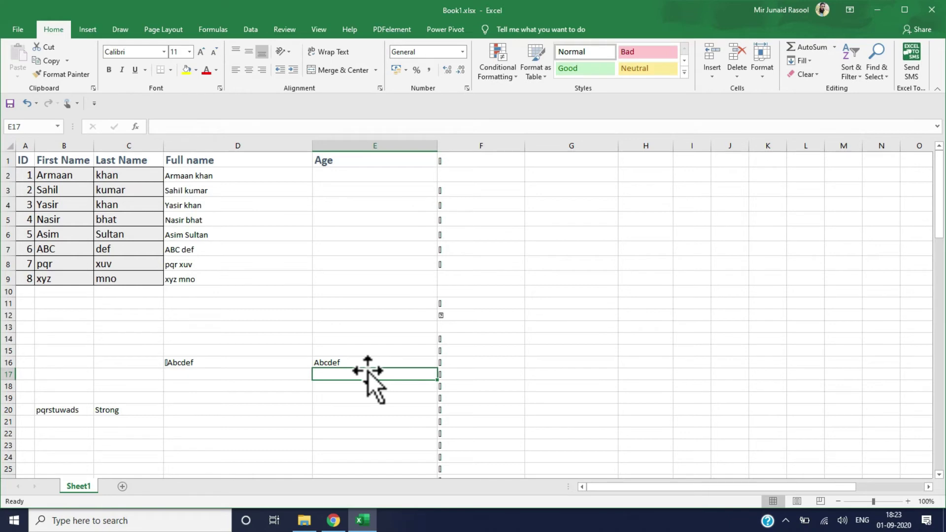
- Browse the Text functions list on the Formulas tab, then close it
click(217, 30)
click(172, 71)
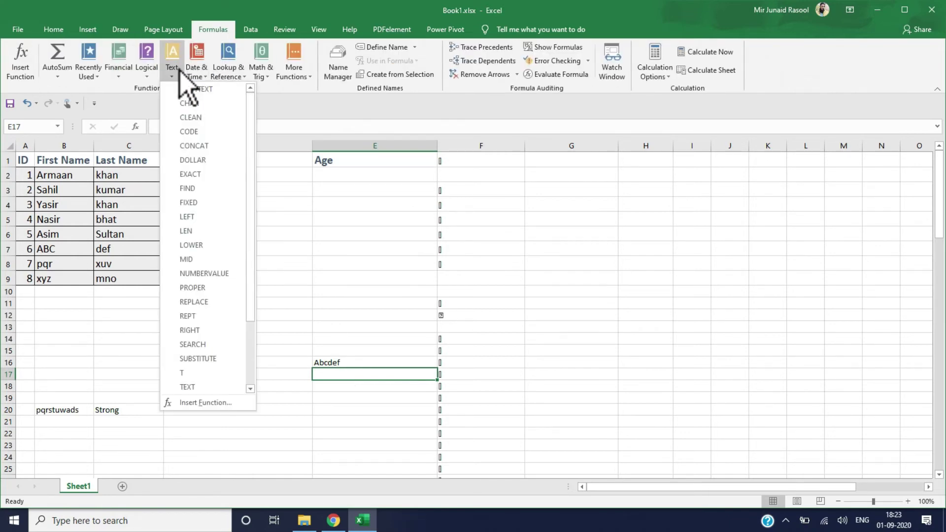
drag(249, 150, 250, 180)
click(319, 217)
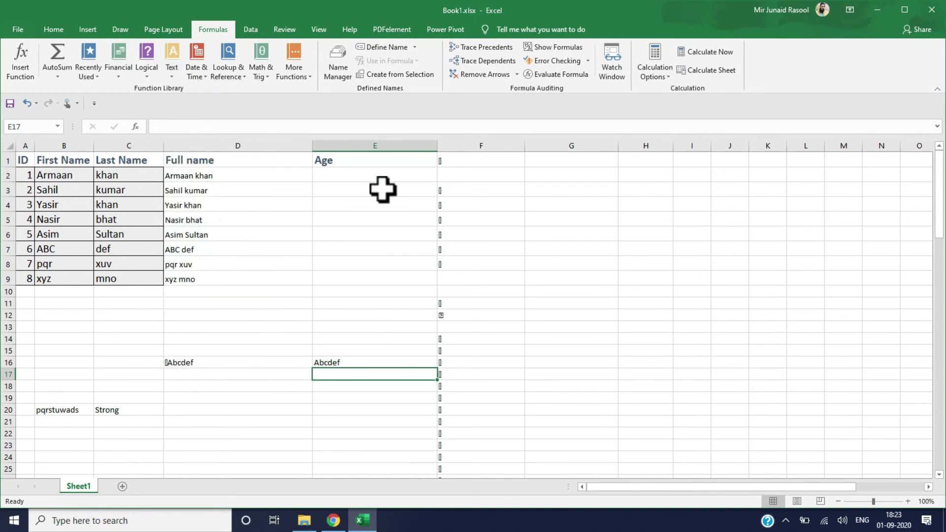
click(559, 192)
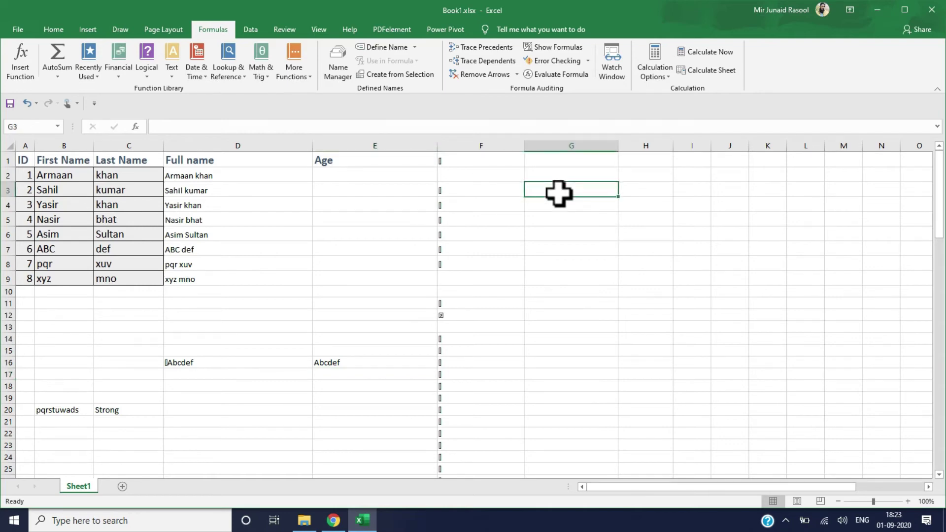
- Type HELLO in G3 and hello in G6
text(HELLO)
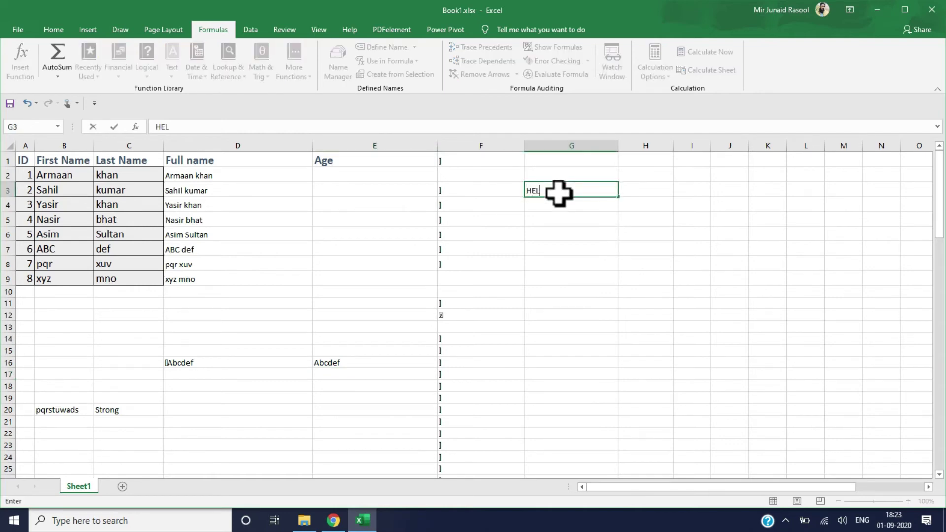
click(542, 237)
text(hello)
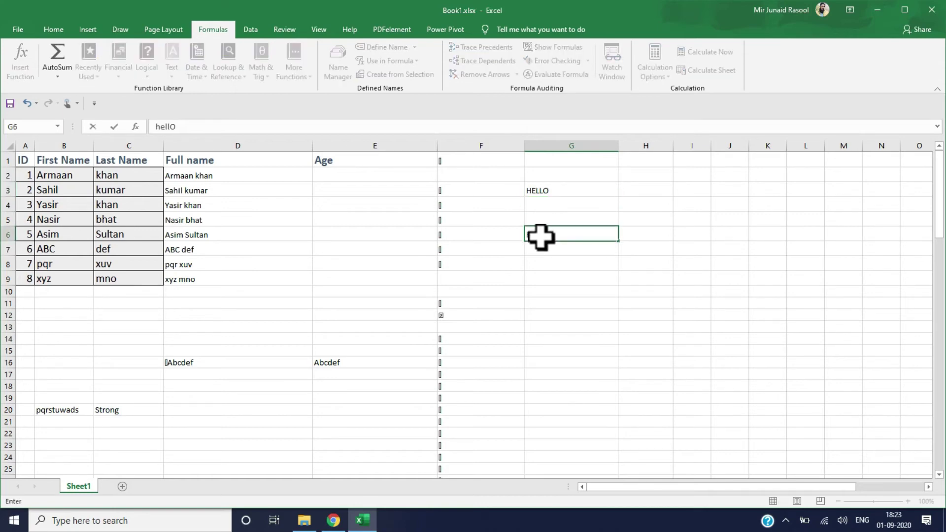
key(Return)
click(537, 262)
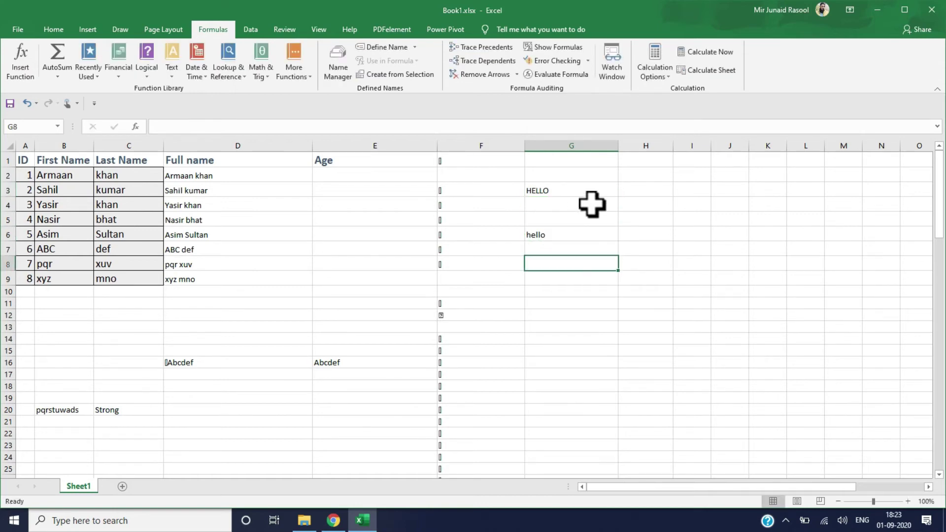
- Widen column H and enter =LOWER(G3) in H3, returning hello
drag(673, 145, 720, 145)
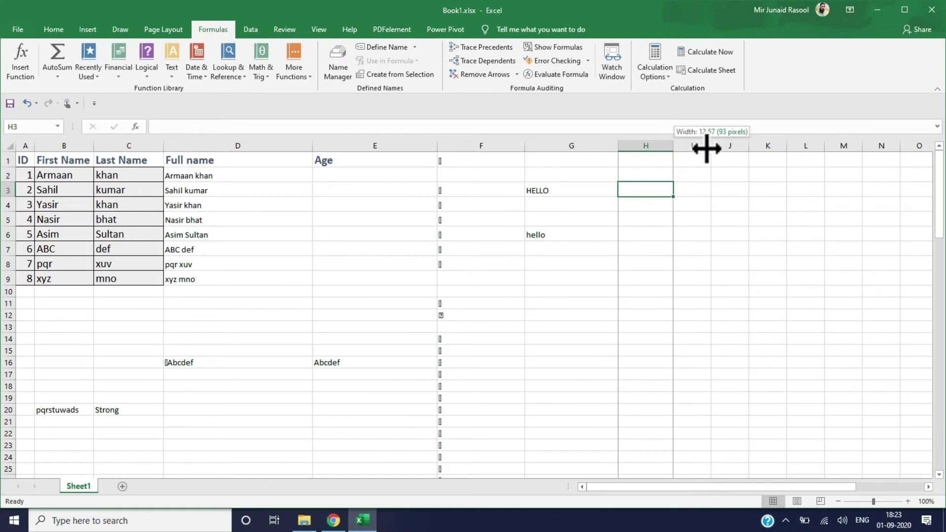
click(629, 194)
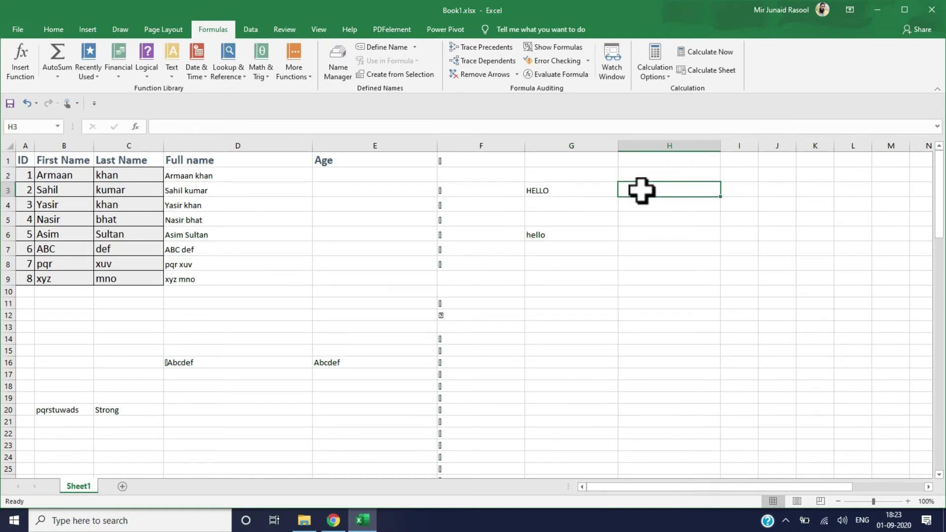
text(=lower)
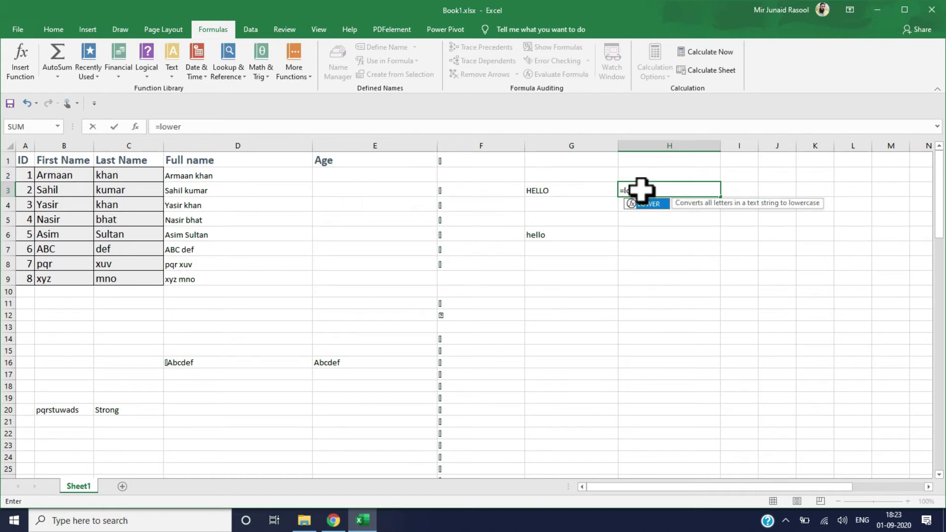
text(()
click(562, 195)
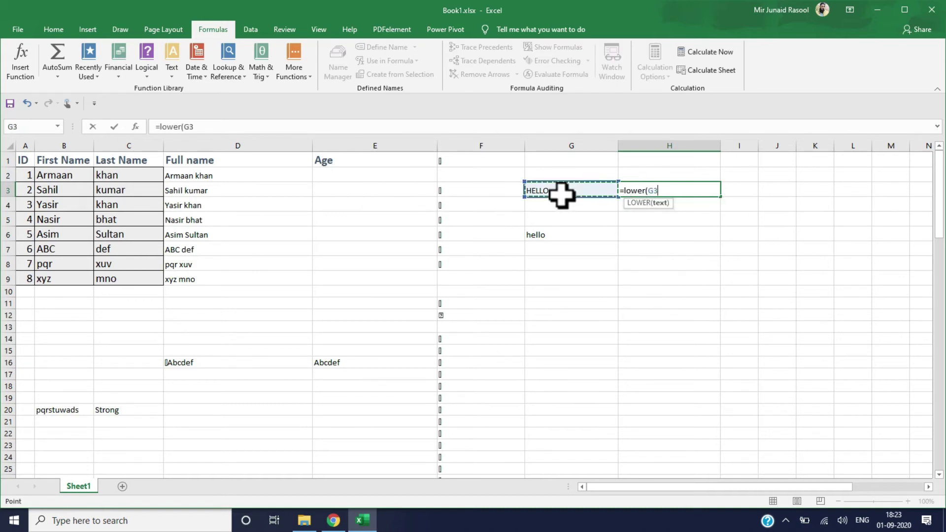
text())
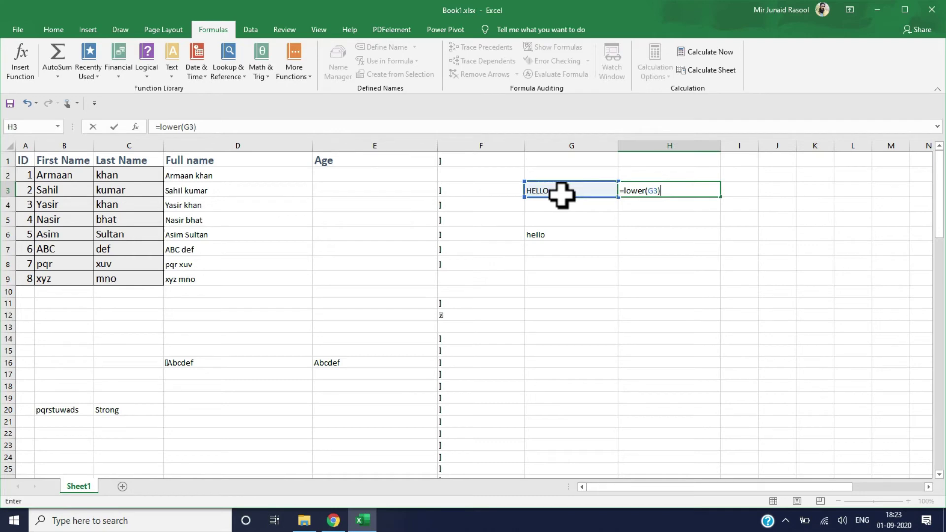
key(Return)
click(626, 234)
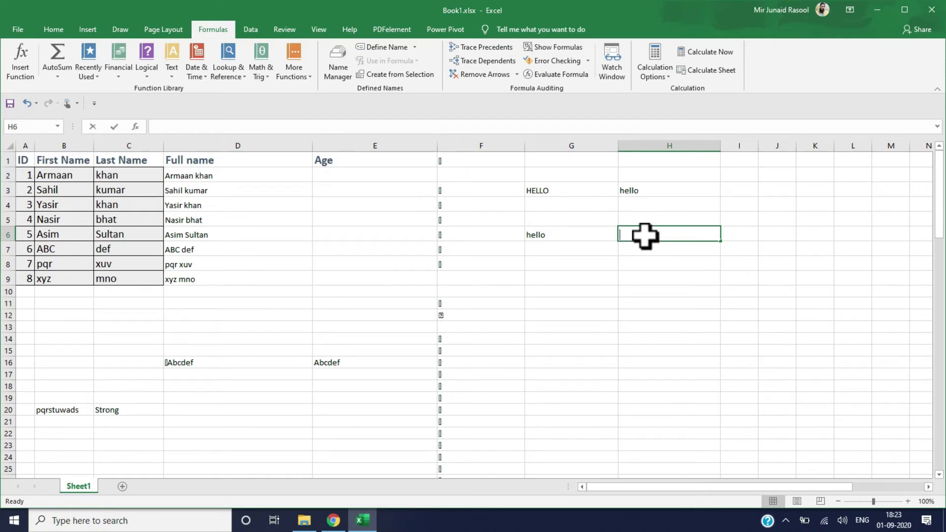
- Enter =UPPER(G6) in H6 so it displays HELLO
text(=upper)
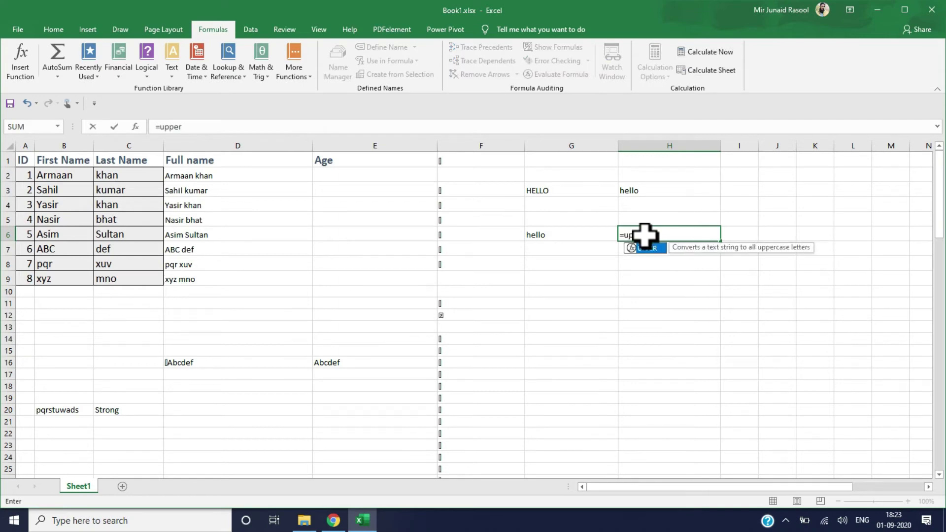
text(()
click(570, 236)
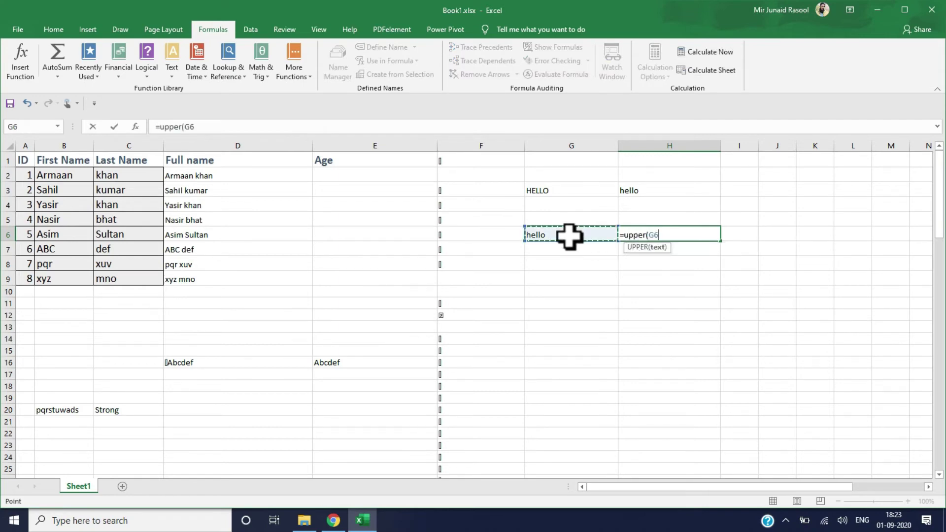
text())
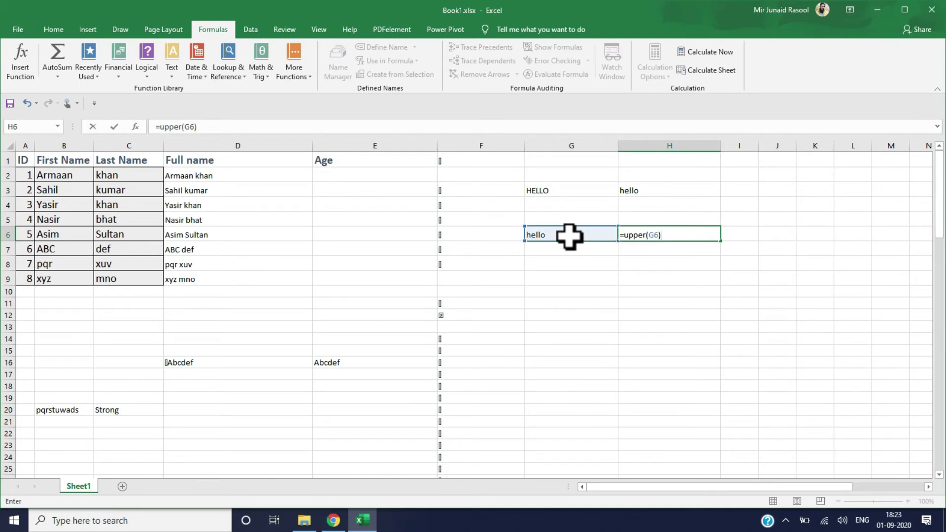
key(Return)
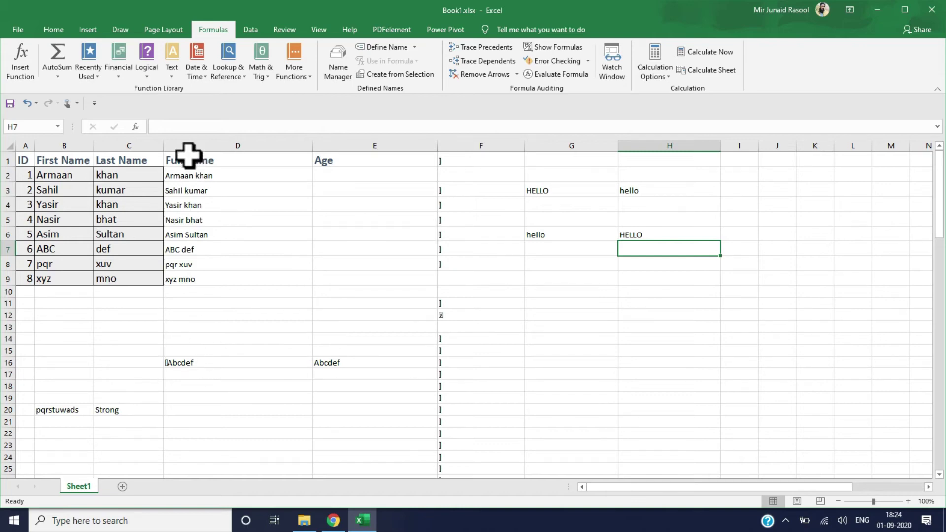
click(188, 323)
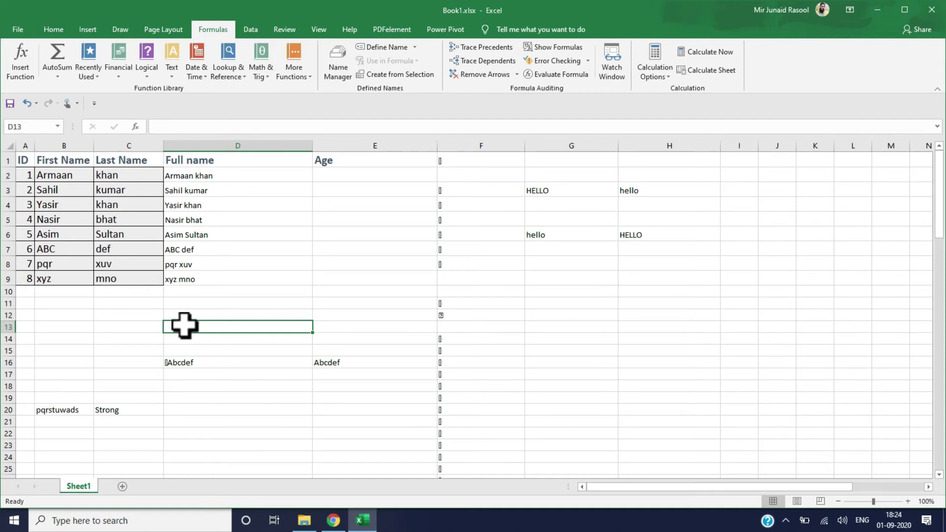
- Enter =LEN(B2) in D13, which returns 6
text(=len)
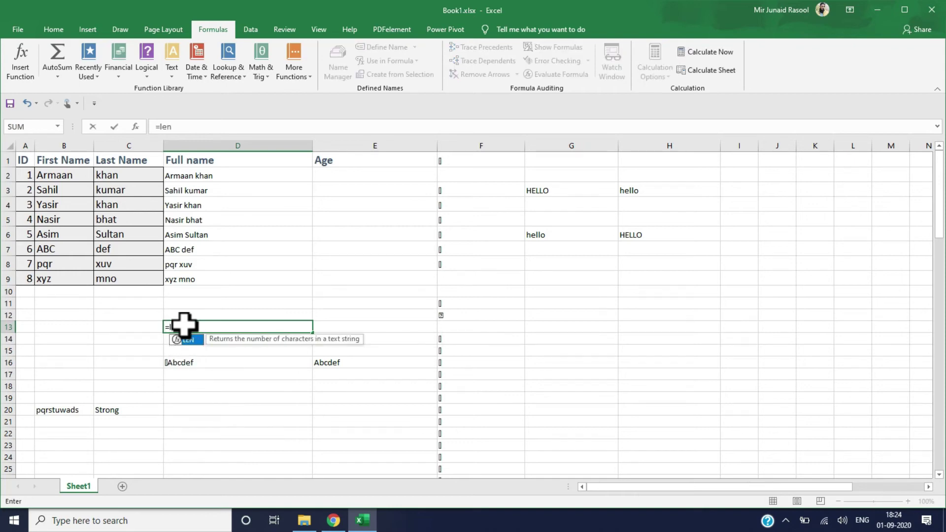
text(()
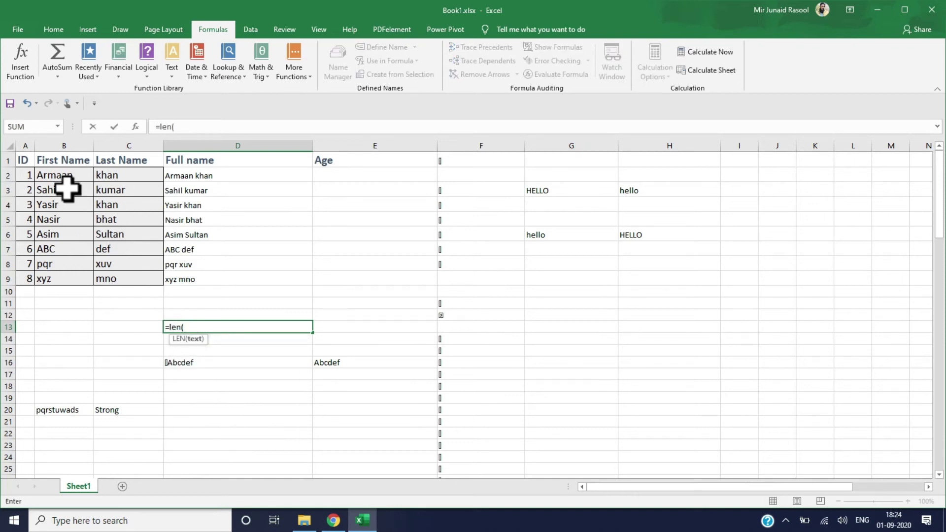
click(59, 177)
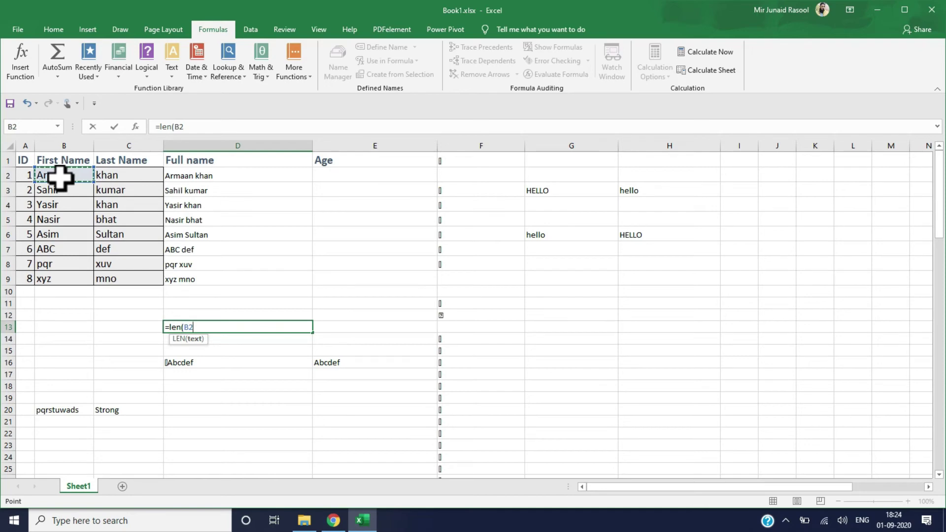
text())
key(Return)
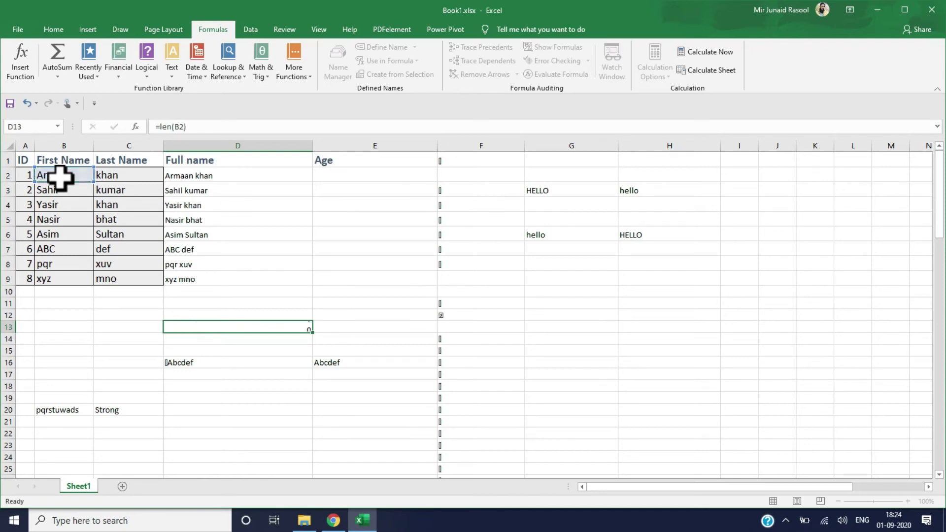
click(234, 325)
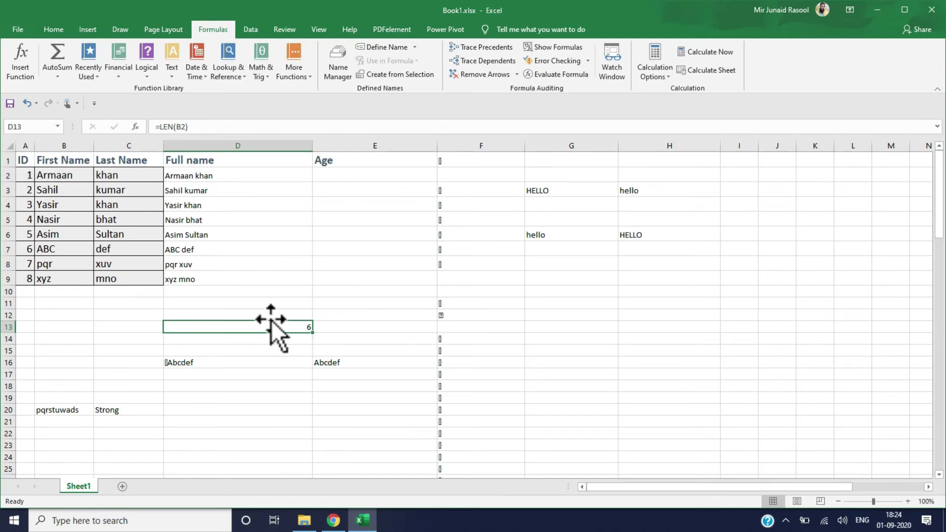
click(287, 353)
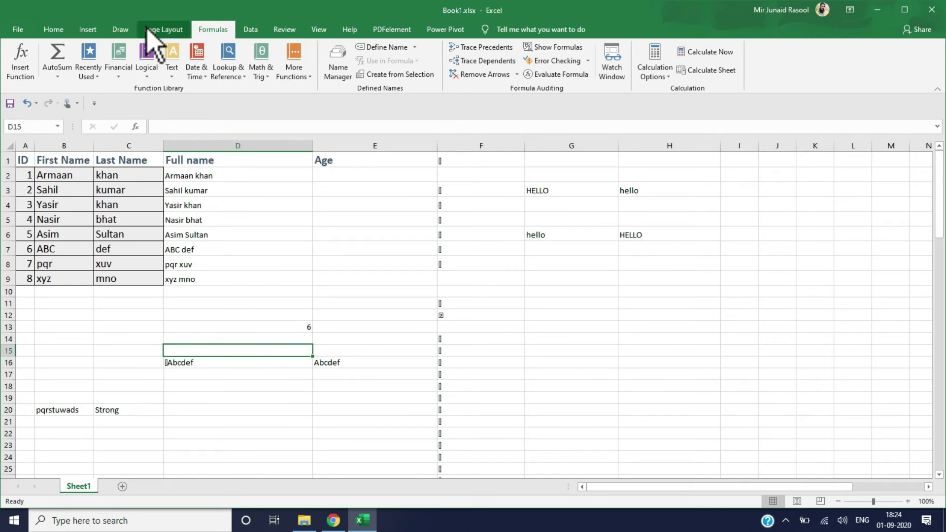
- Browse the Text functions list, then close it
click(168, 75)
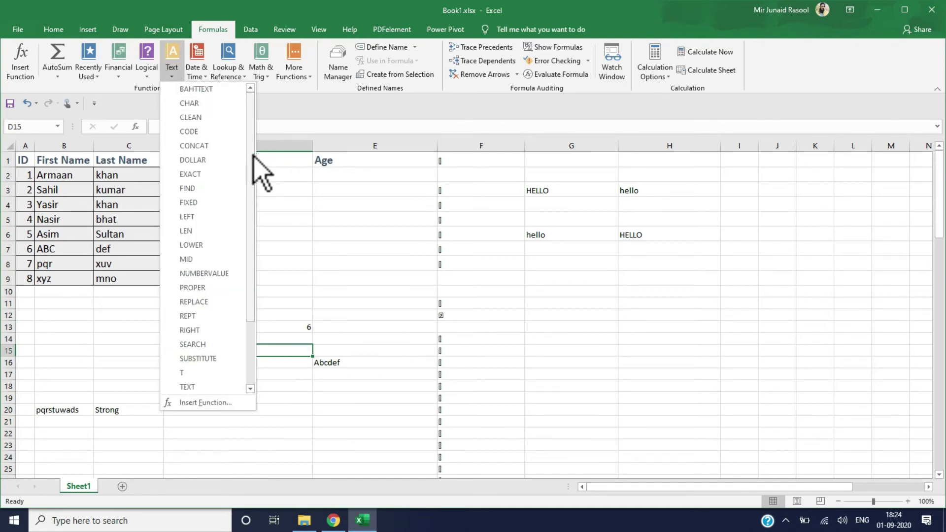
drag(254, 170, 250, 257)
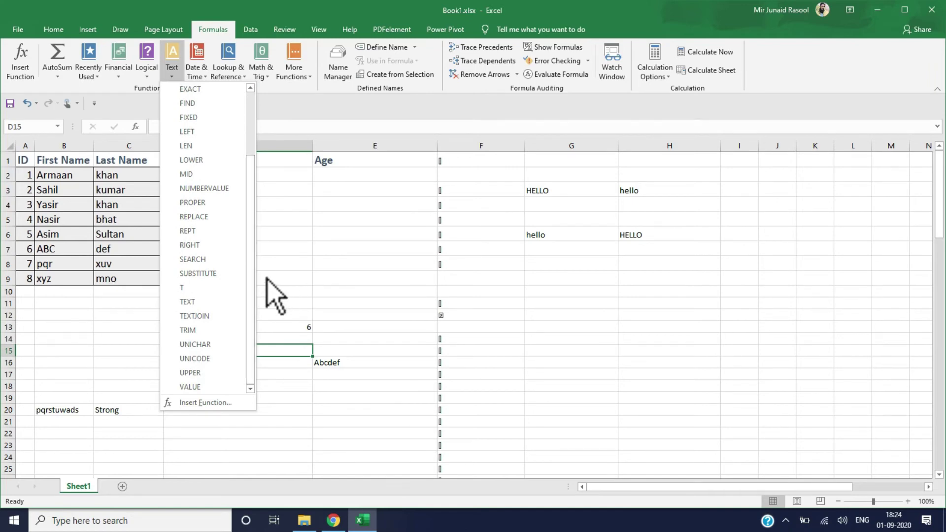
click(293, 280)
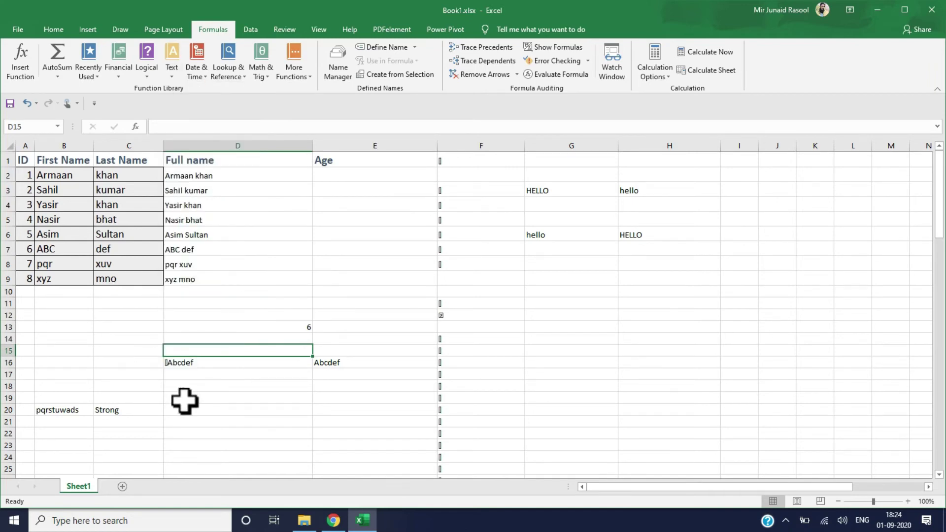
drag(940, 197, 679, 232)
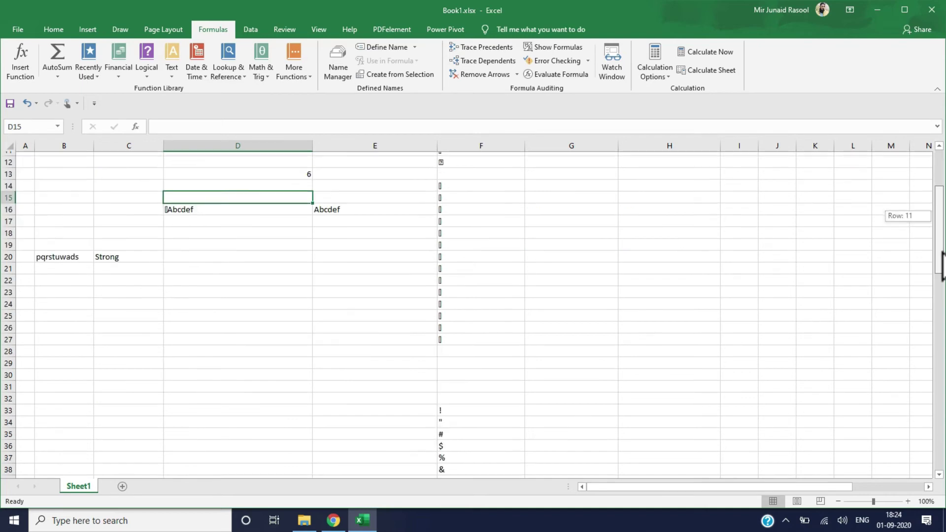
- Type aquablue in B24, fill it down to B28, and widen column C
click(61, 300)
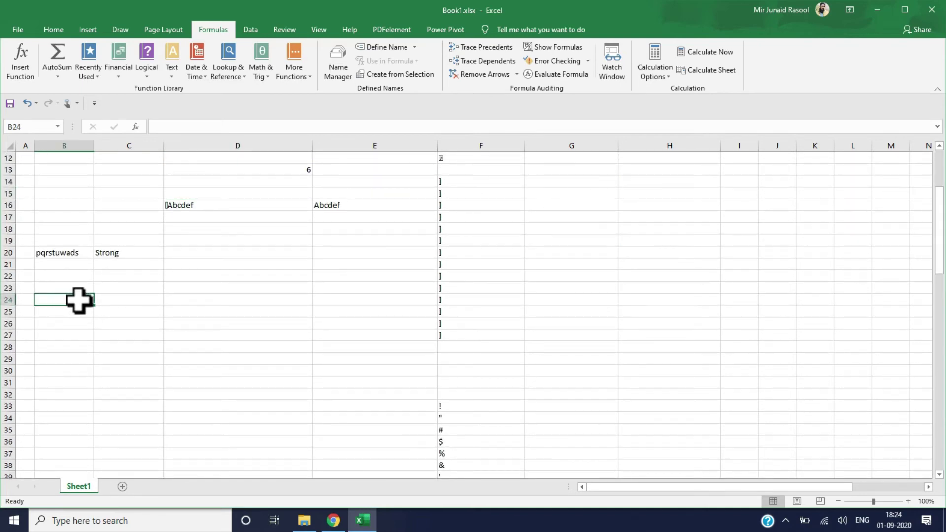
text(aqua)
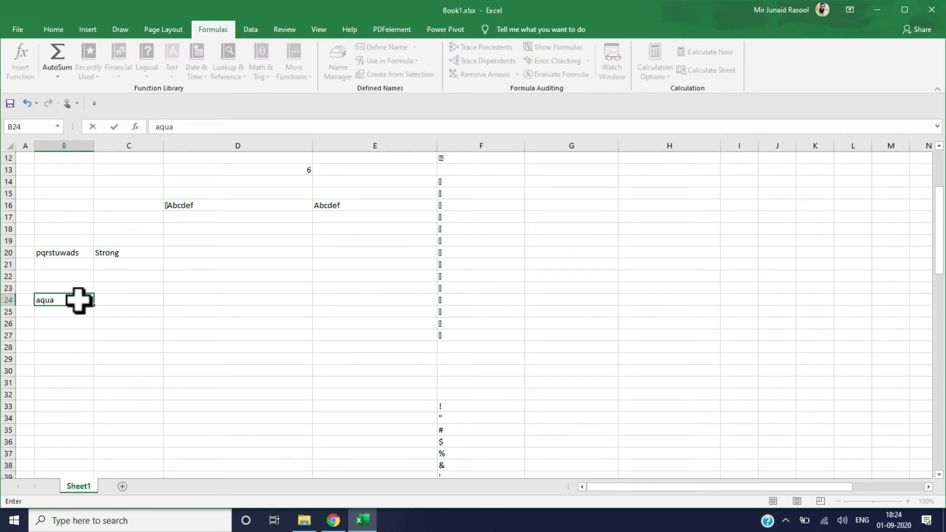
text(blue)
click(111, 300)
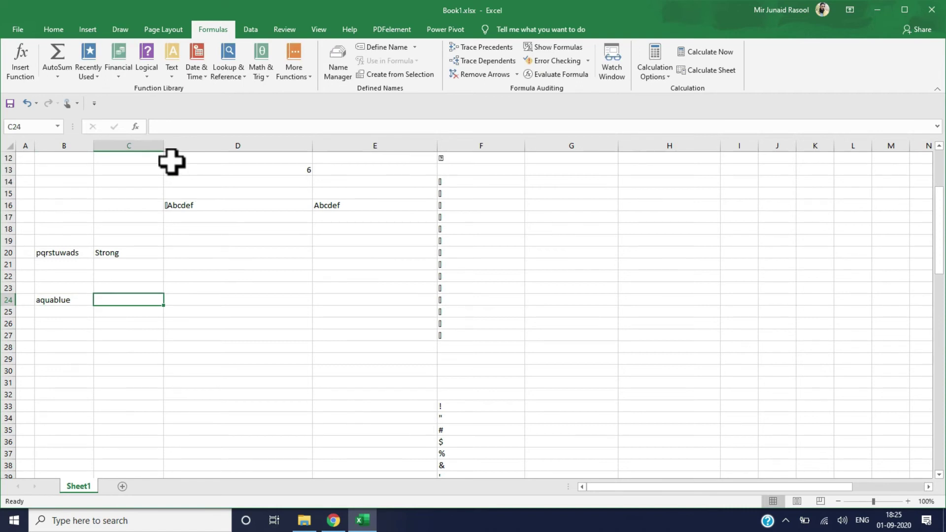
click(53, 298)
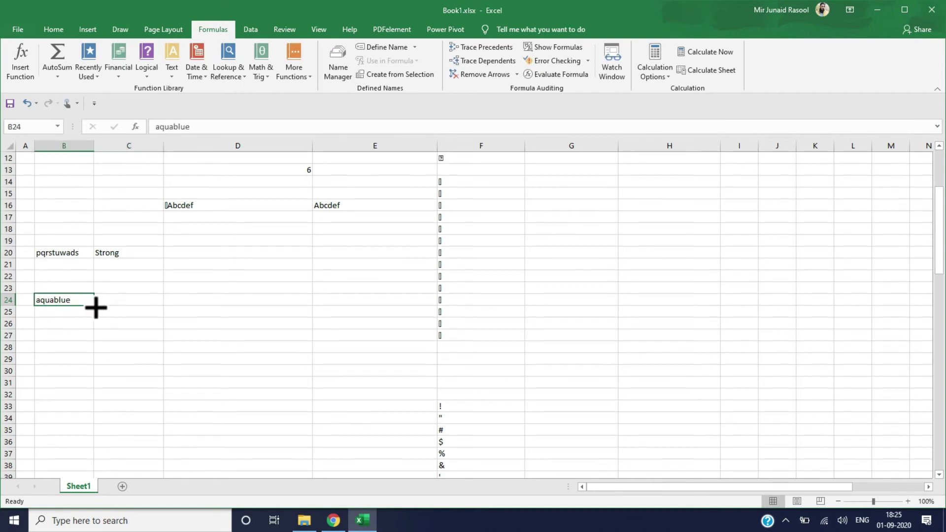
drag(96, 308, 93, 353)
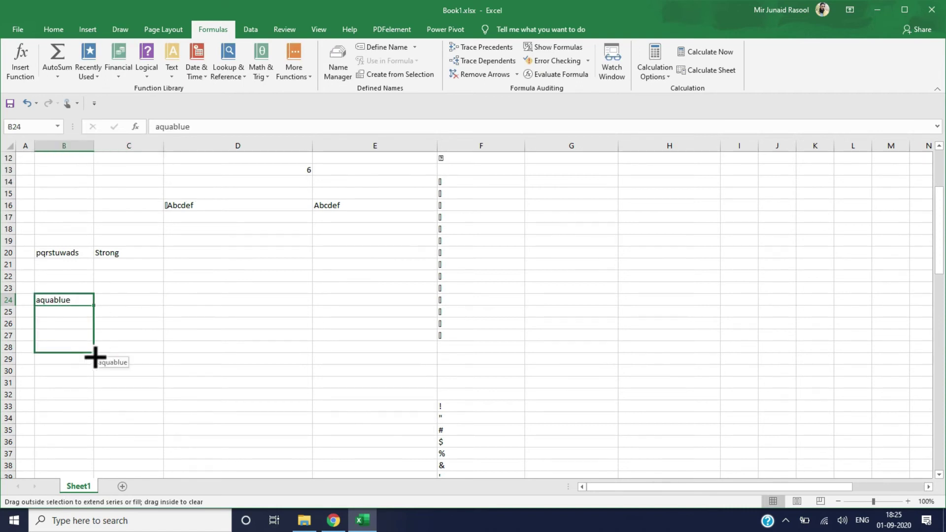
click(117, 303)
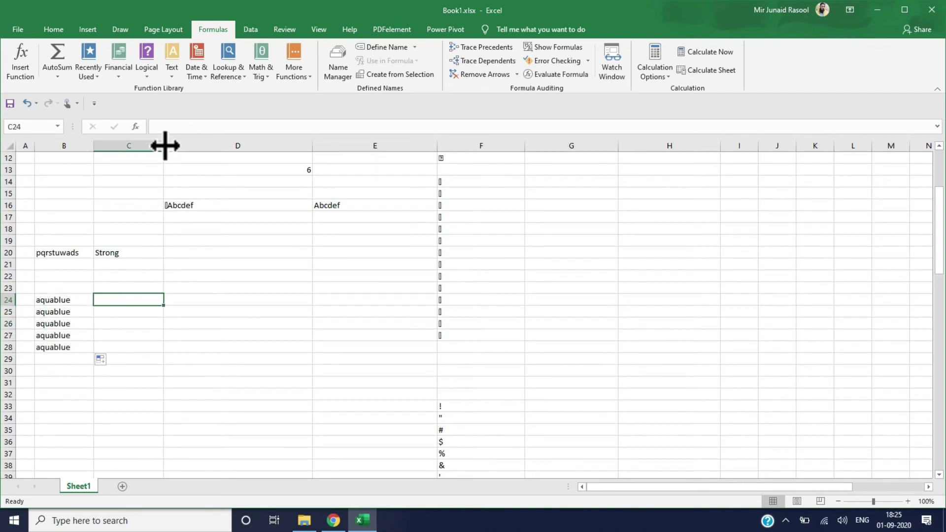
drag(164, 145, 180, 145)
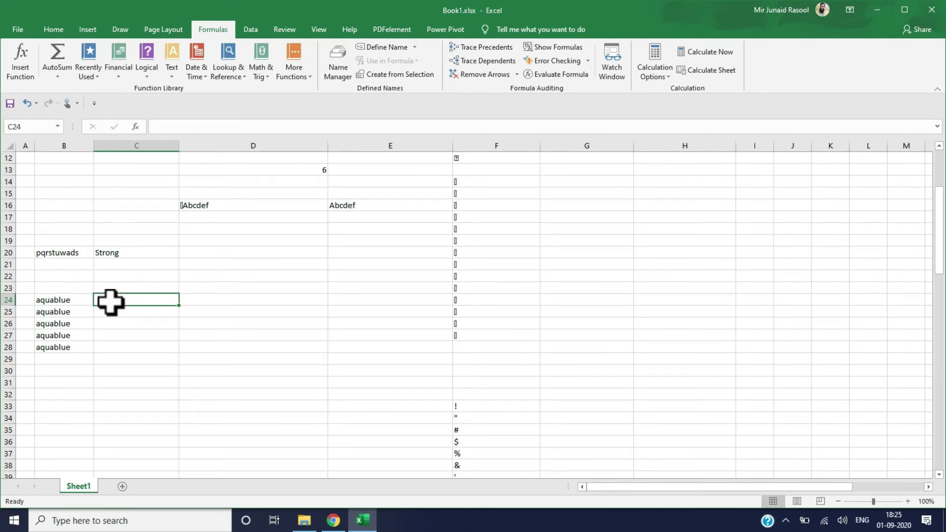
- Enter =REPLACE(B24,5,5,"green") in C24 and fill it down to C28, giving aquagreen
text(=rep)
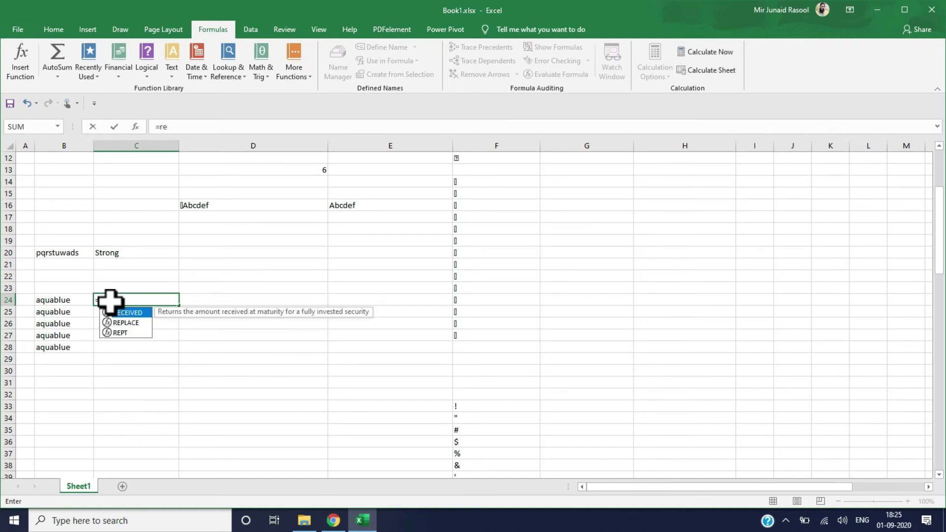
text(lace)
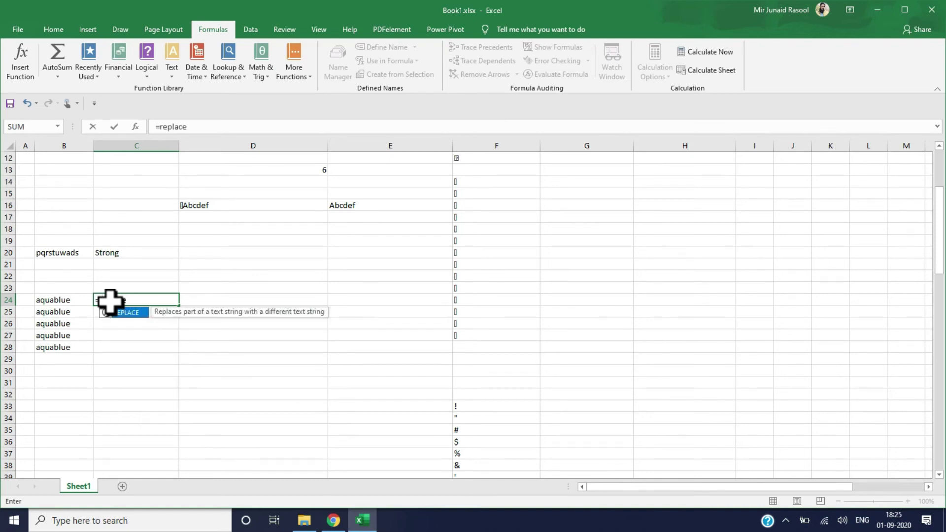
text(()
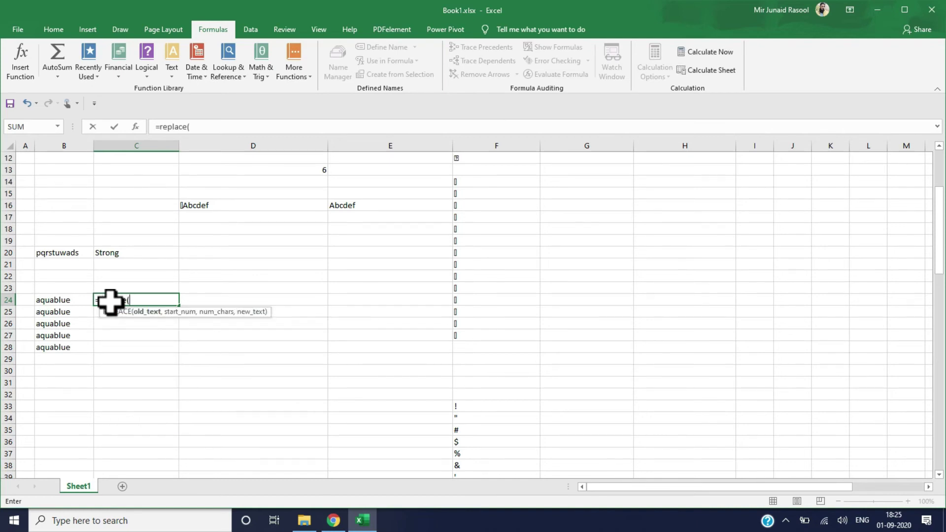
click(68, 302)
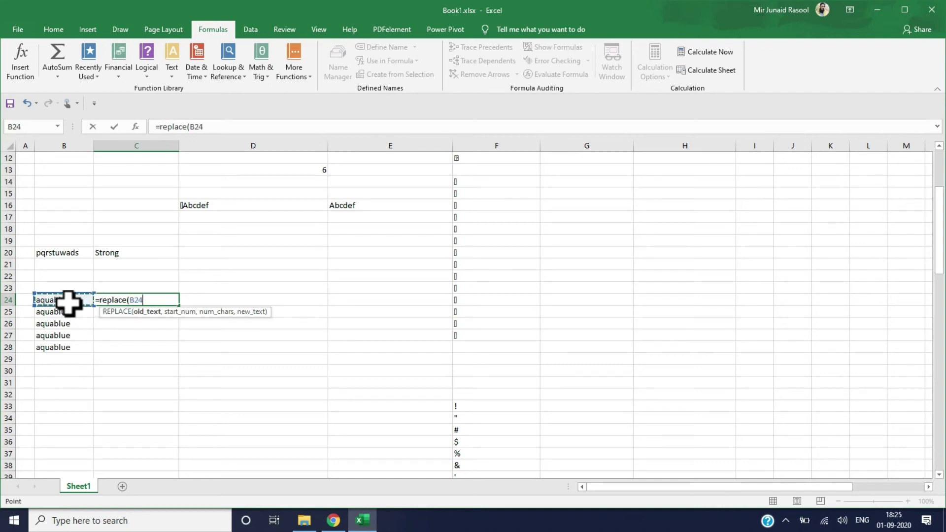
text(,5)
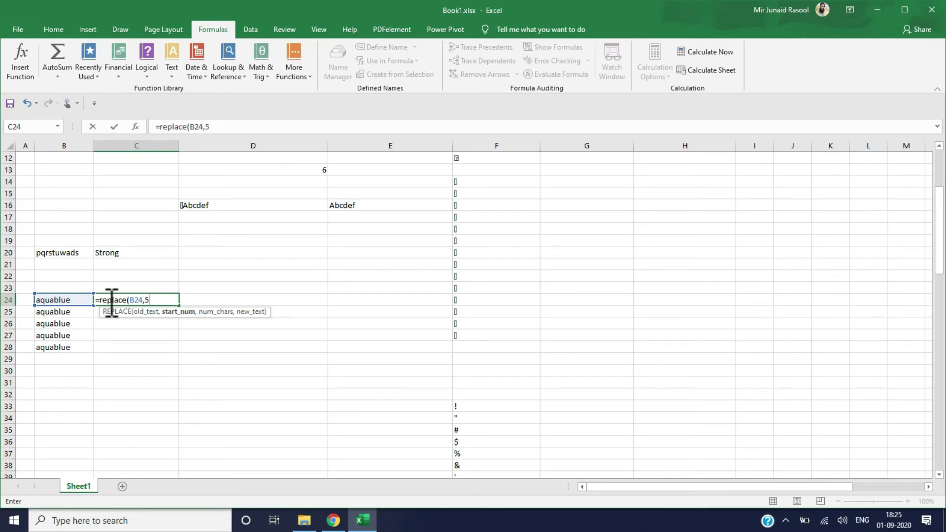
text(,5)
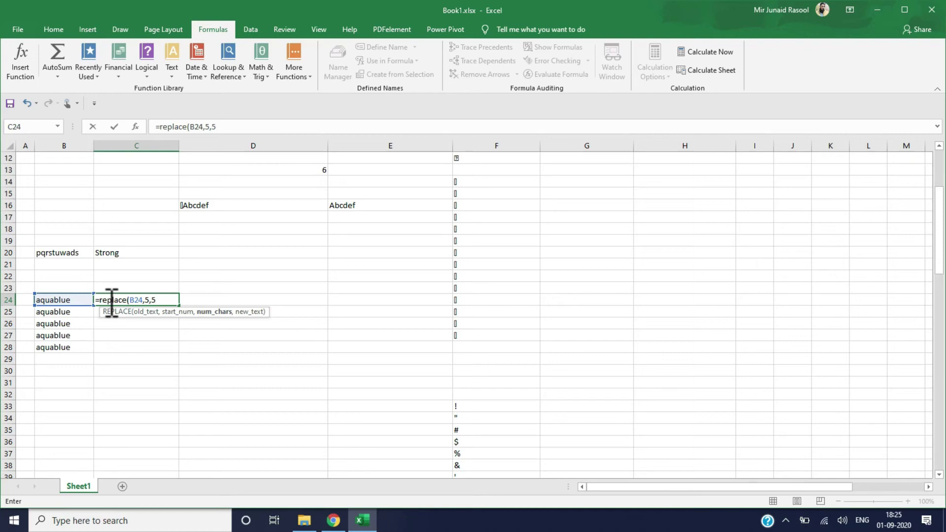
text(,)
text(")
text(green)
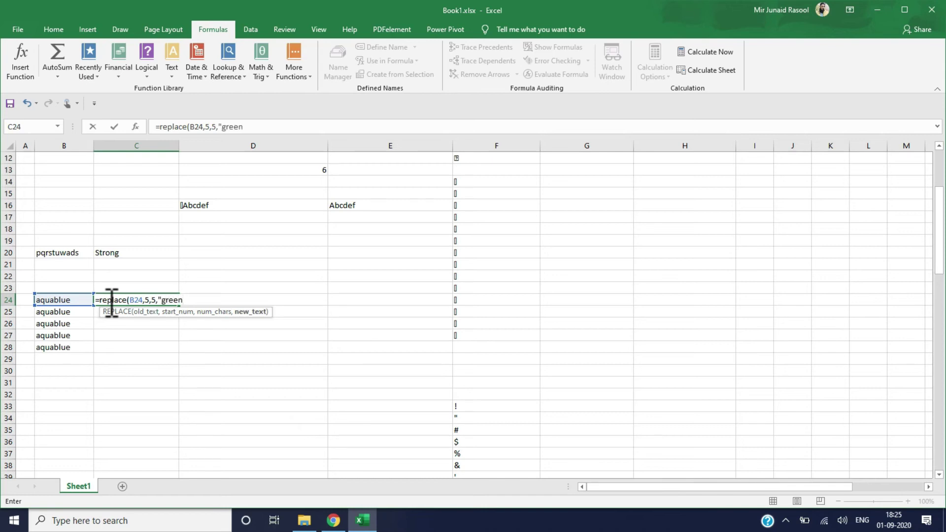
text(")
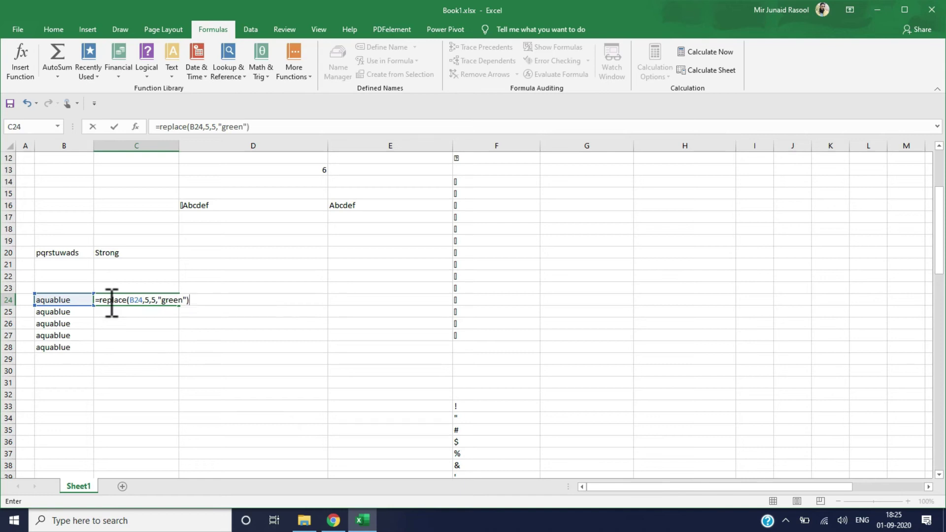
key(Return)
click(111, 299)
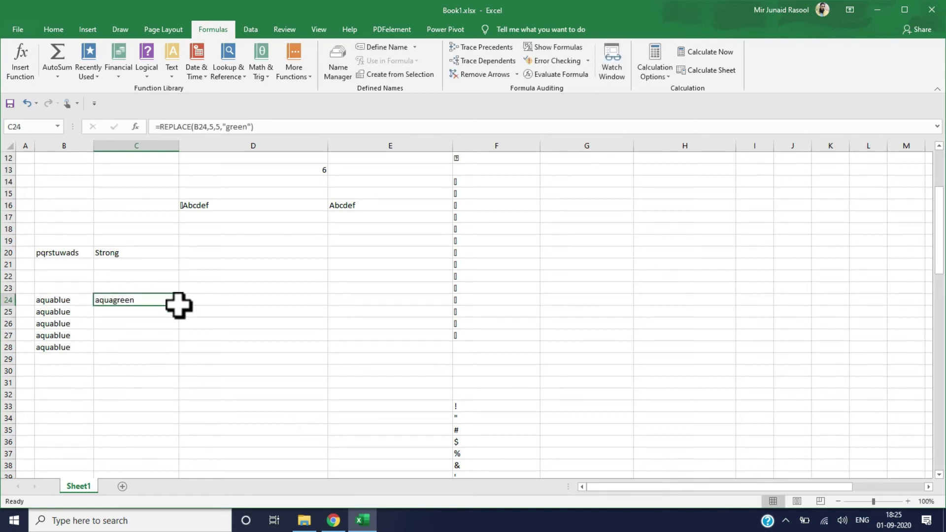
drag(178, 306, 176, 353)
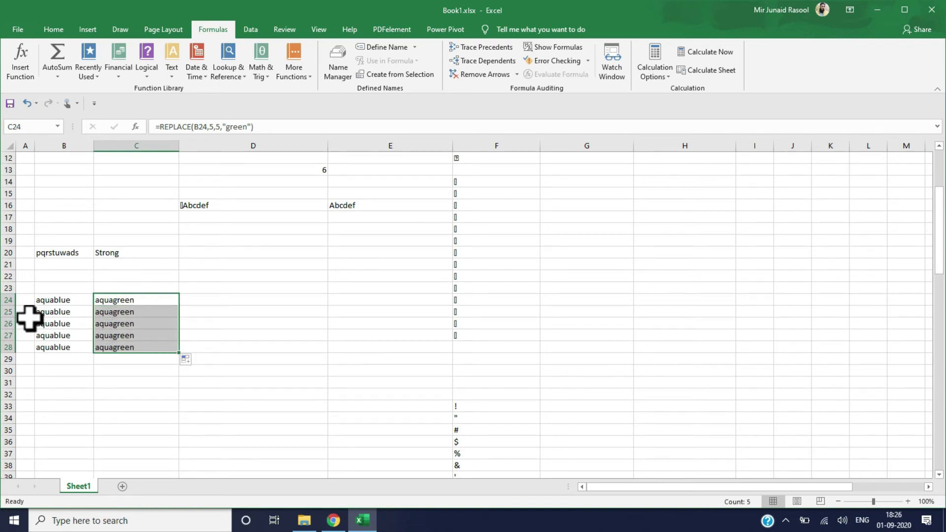
click(128, 383)
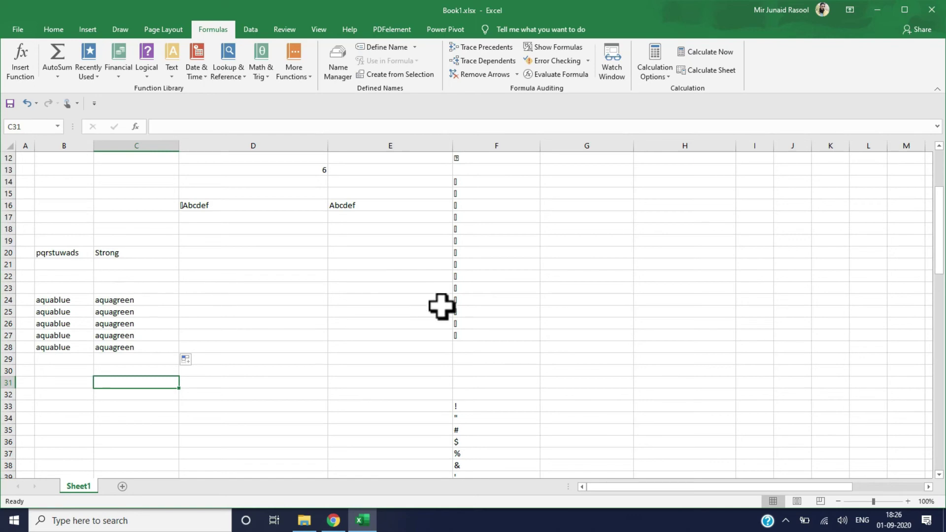
drag(943, 279, 942, 253)
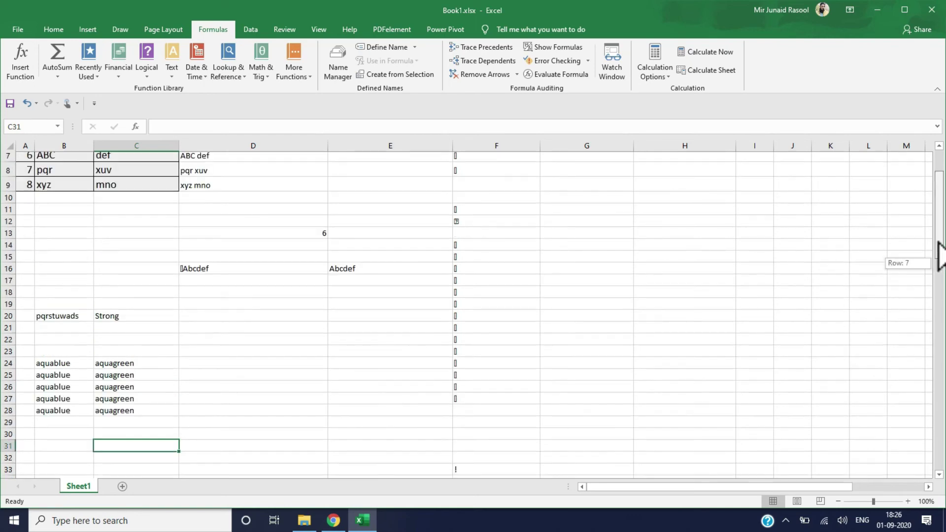
click(171, 72)
drag(252, 180, 252, 237)
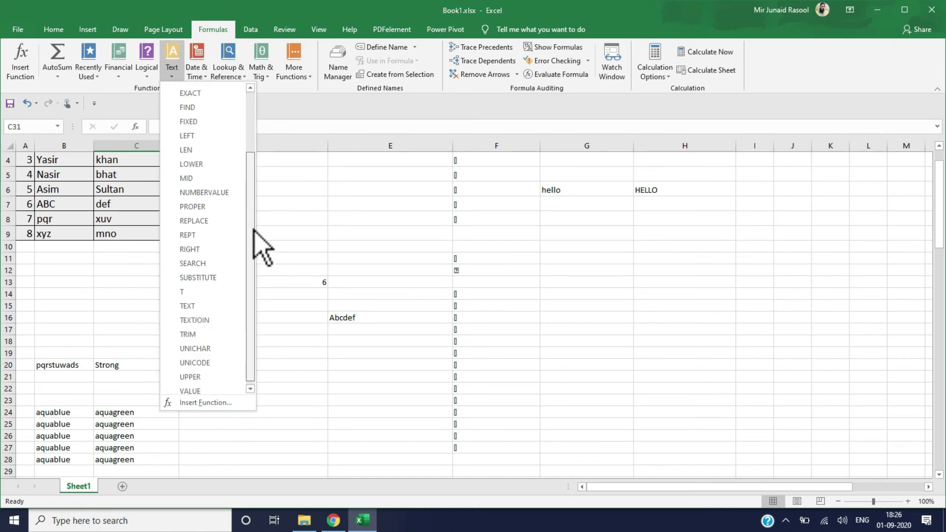
click(308, 400)
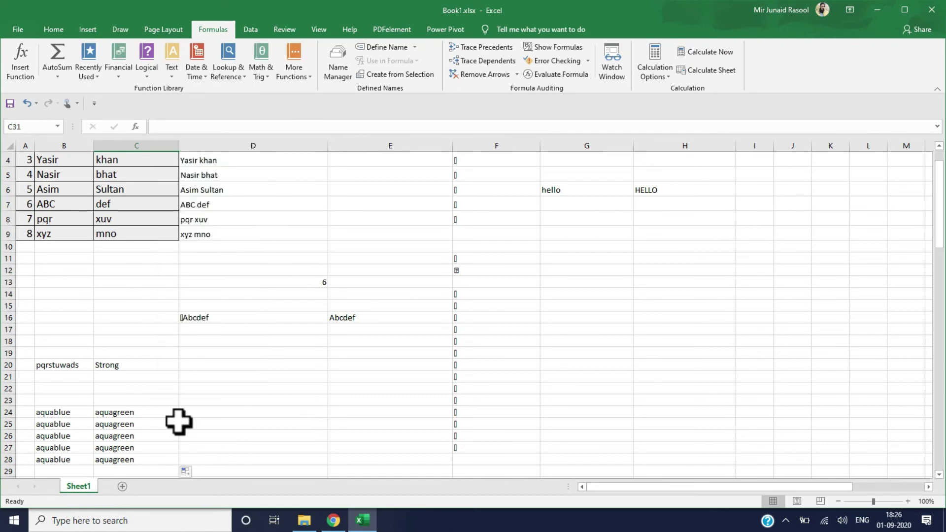
click(197, 353)
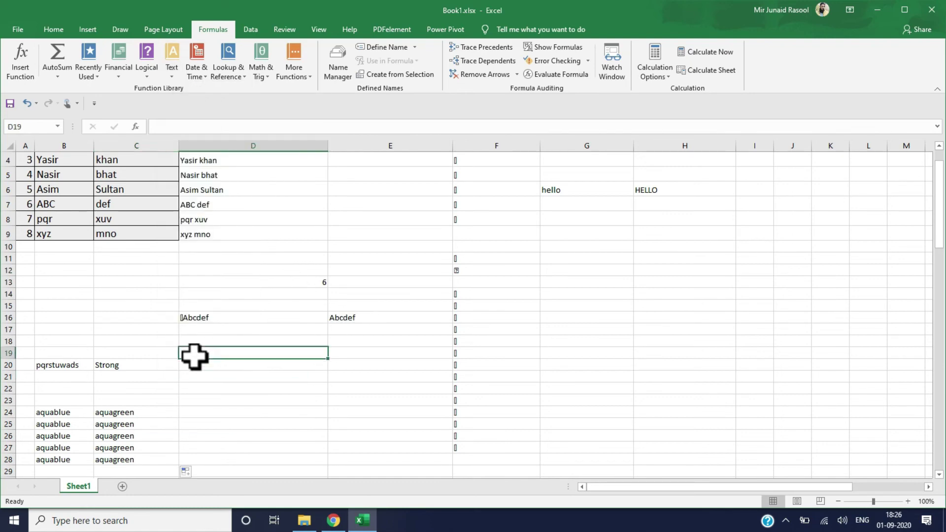
click(111, 281)
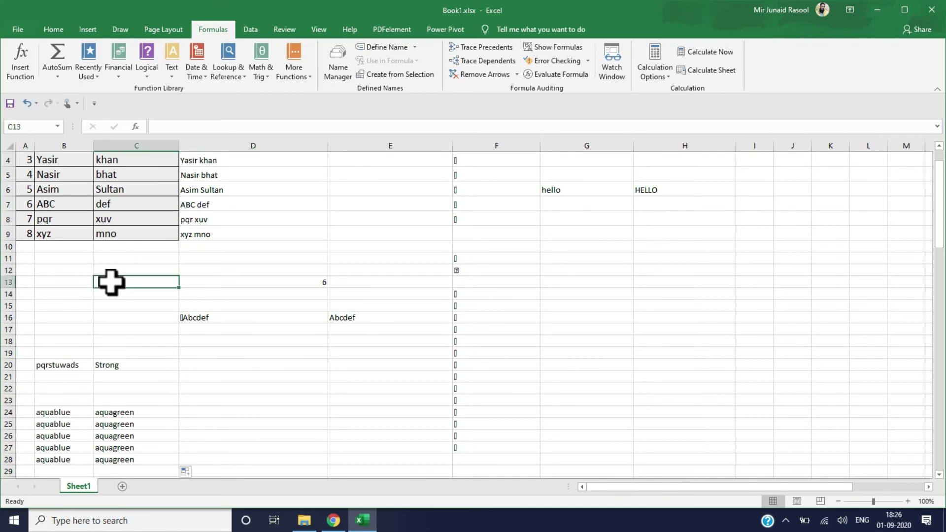
text(Ar)
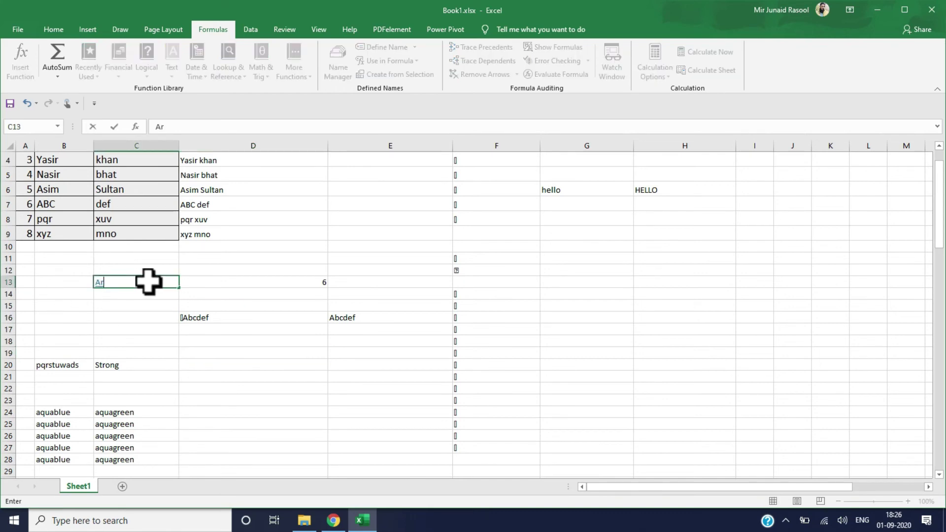
text(maan)
key(BackSpace)
key(BackSpace)
key(BackSpace)
key(BackSpace)
key(BackSpace)
key(BackSpace)
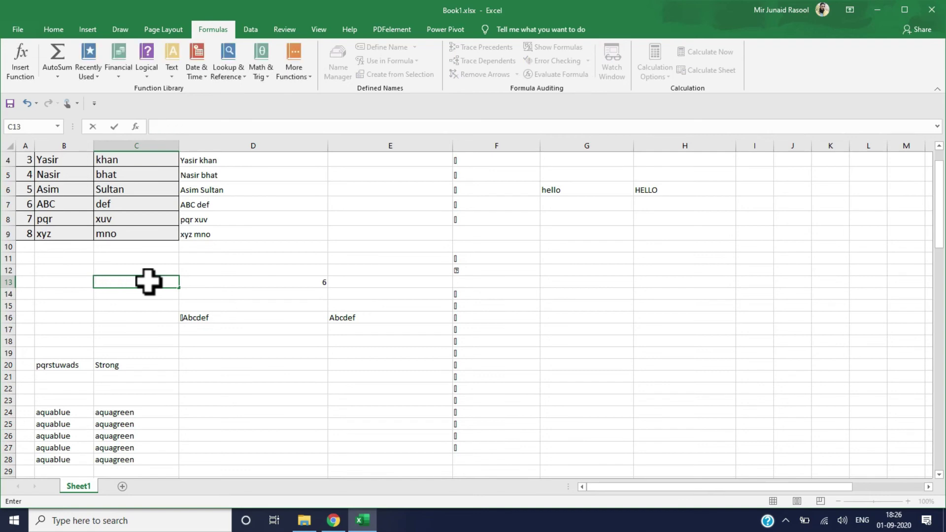
click(580, 363)
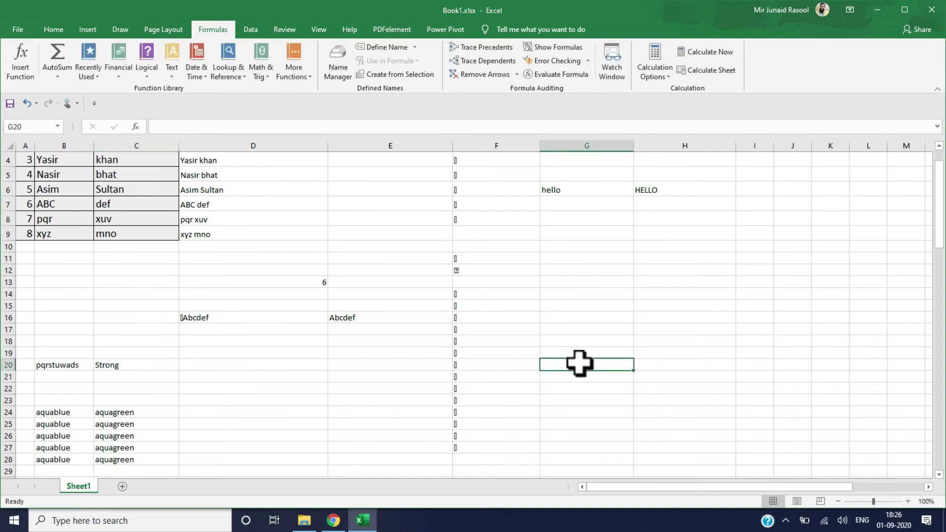
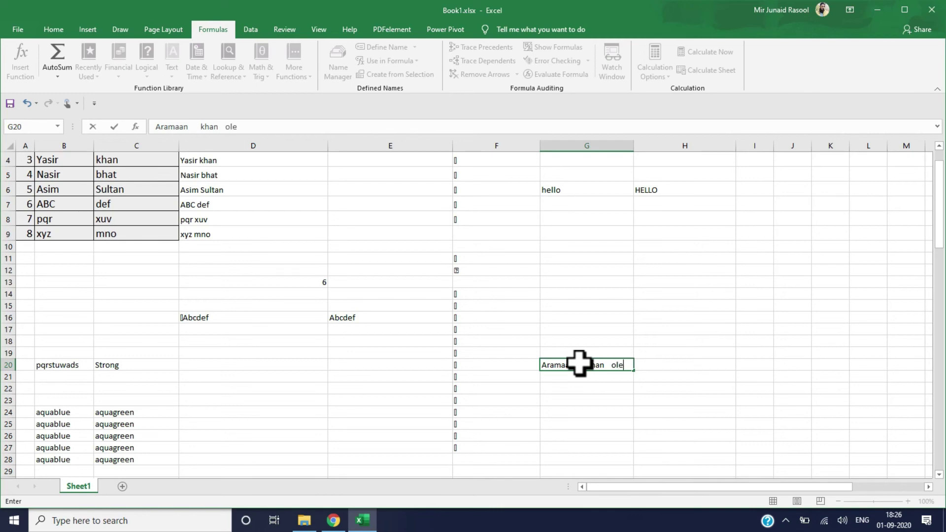
- Enter a three-word sample name with extra spaces in G20 and widen column G
click(634, 137)
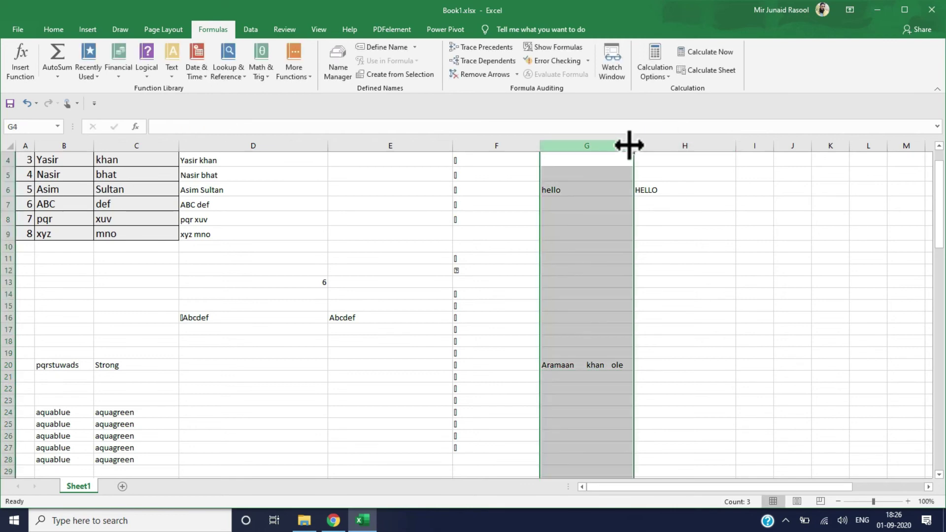
drag(634, 145, 654, 148)
click(582, 401)
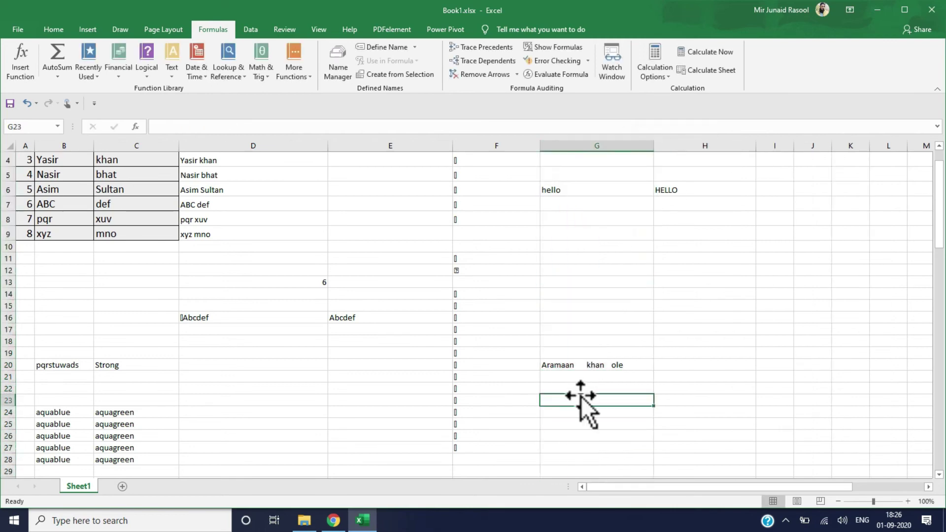
click(589, 365)
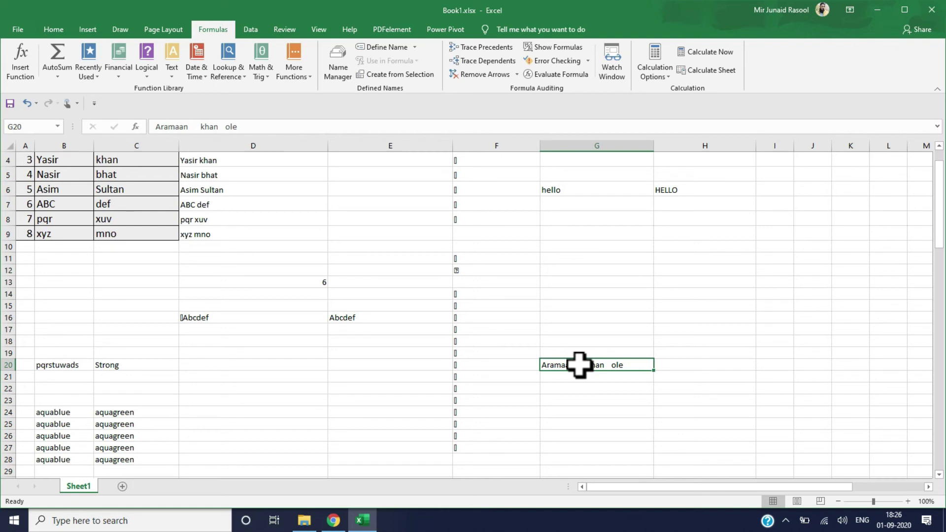
- Enter =TRIM(G20) in H20 to collapse the name's extra spaces to single spaces
click(669, 367)
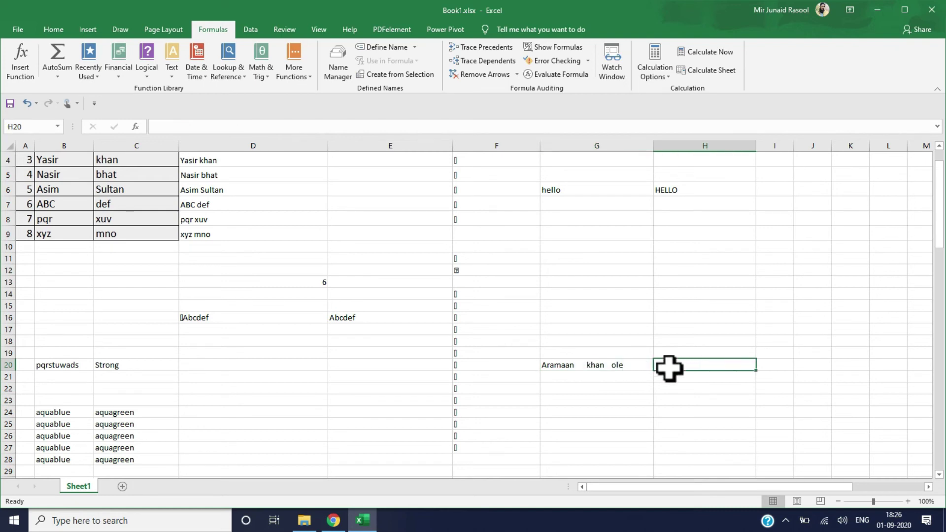
text(=trim)
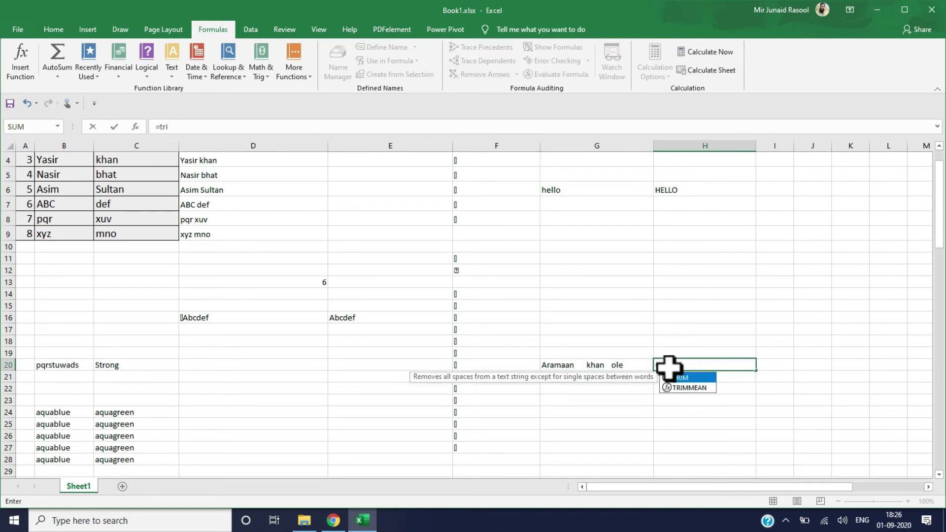
text(()
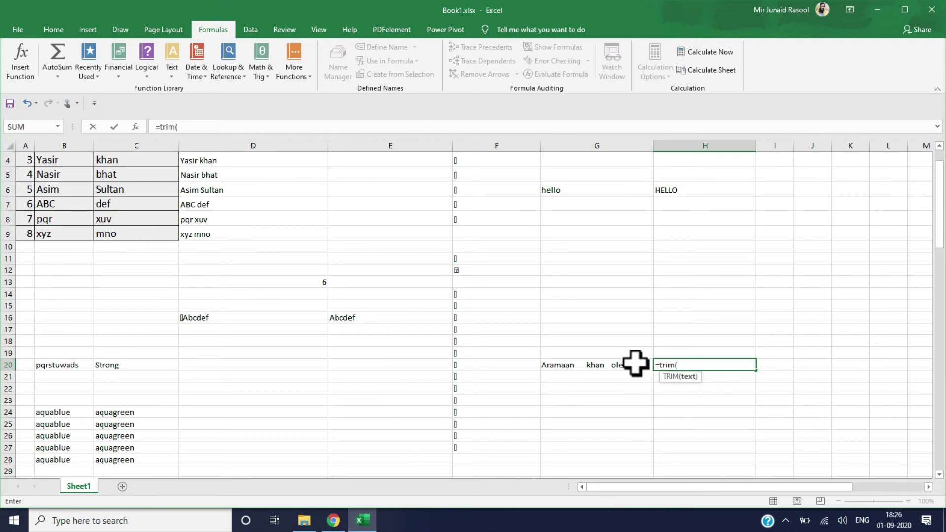
click(601, 366)
text())
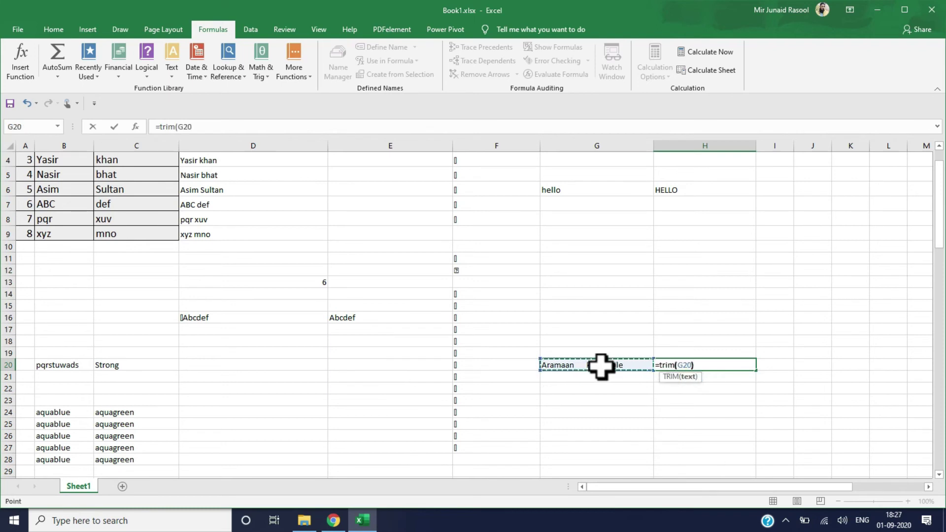
key(Return)
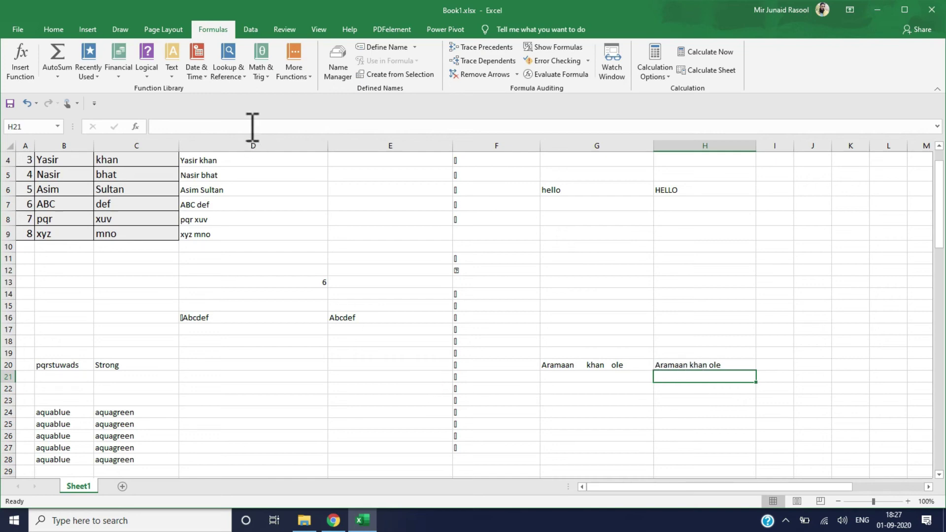
click(180, 79)
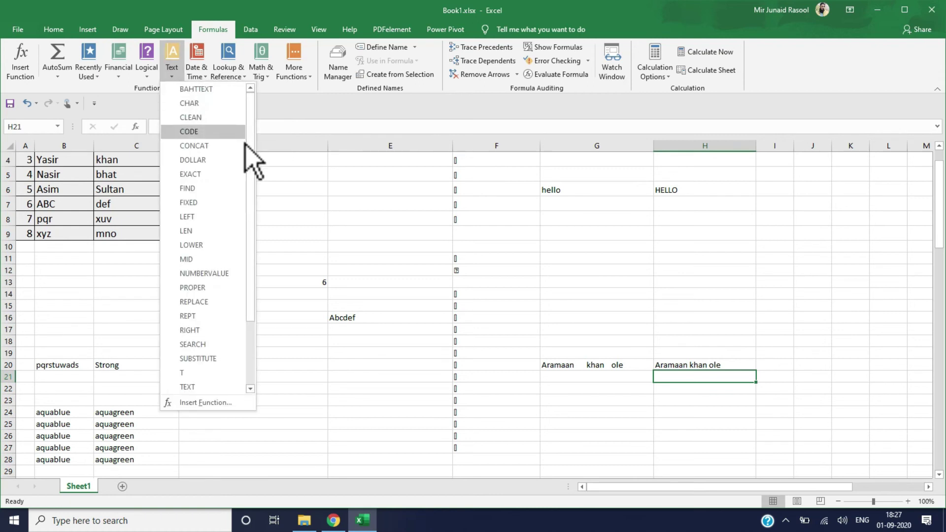
scroll(253, 168, down, 1)
scroll(254, 197, down, 3)
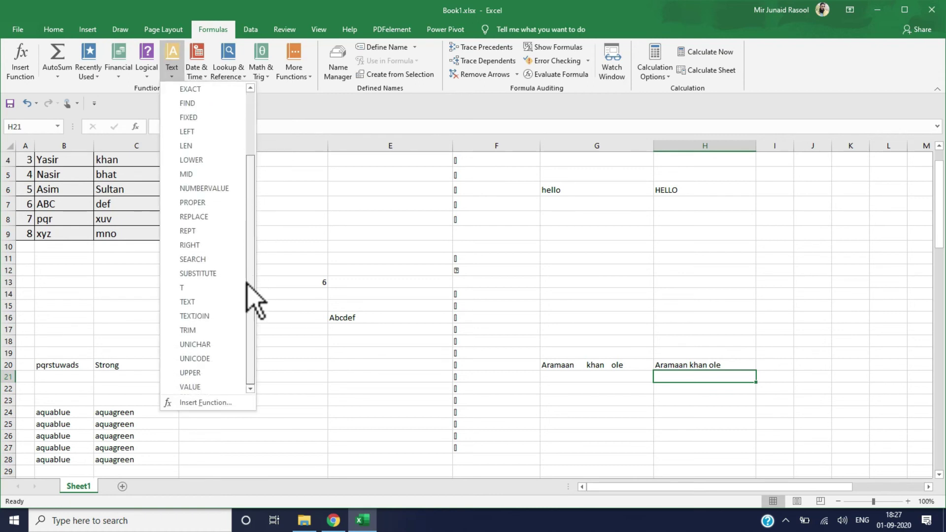
click(347, 383)
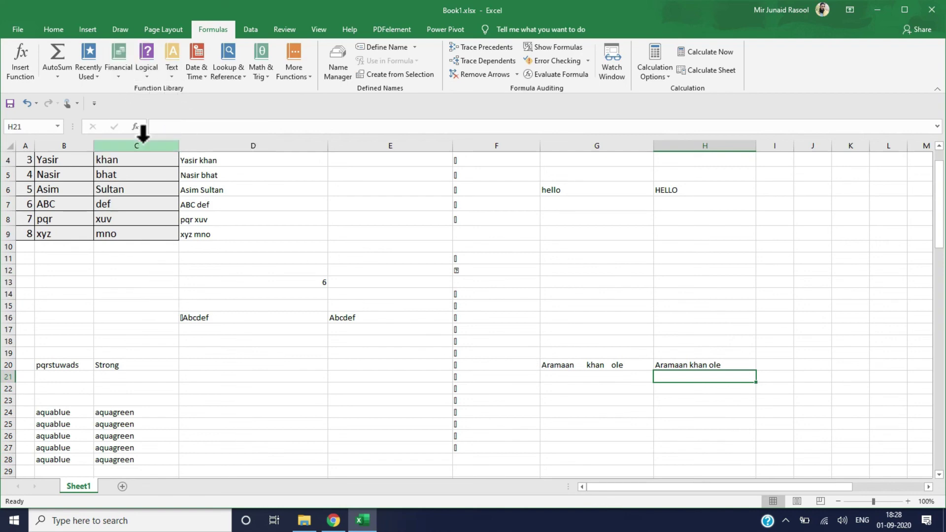
- Widen column C and add the label 'password' in C17
click(146, 318)
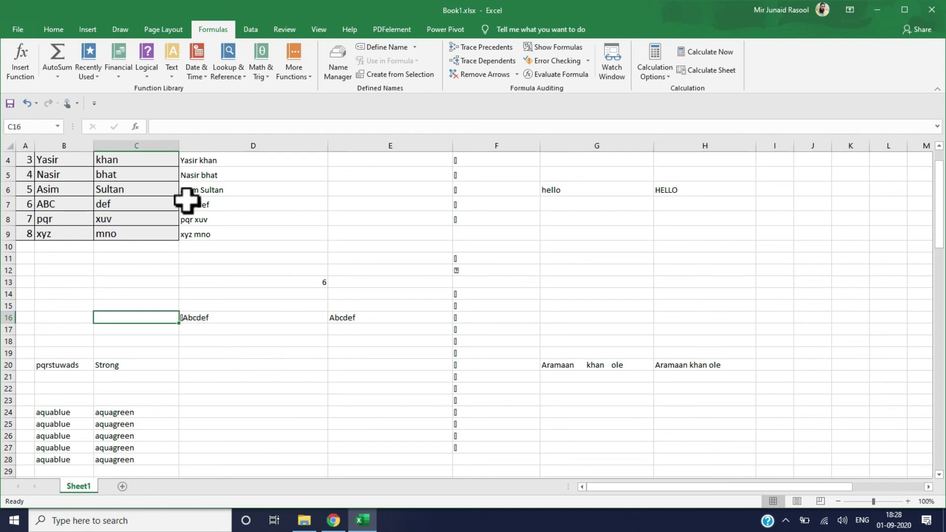
drag(179, 148, 192, 148)
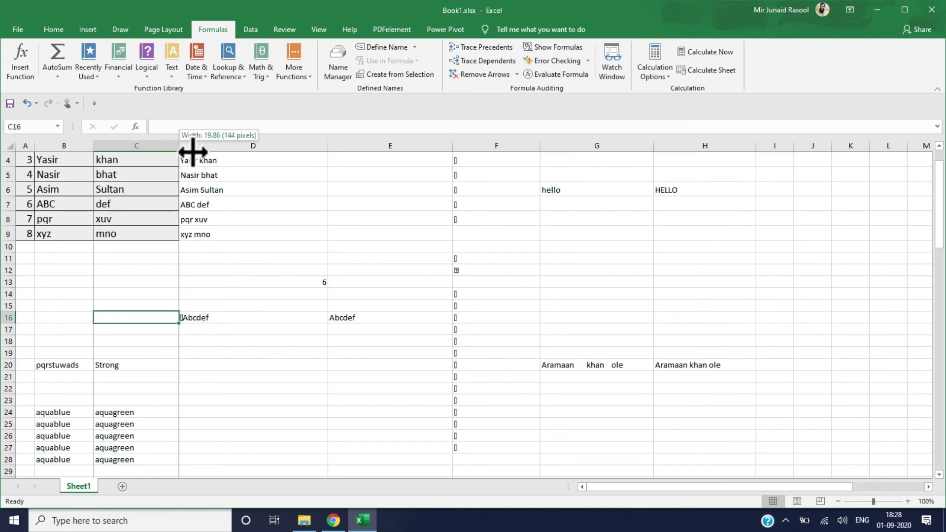
click(124, 328)
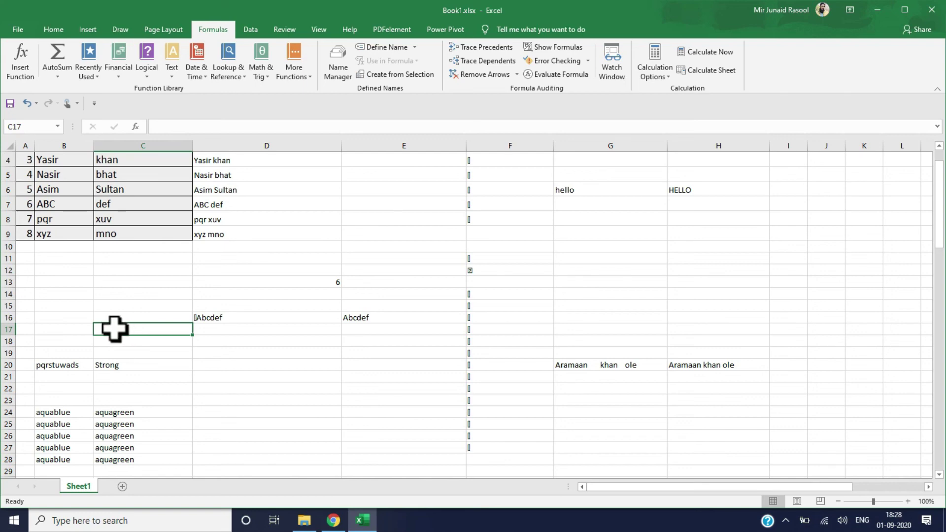
text(passwor)
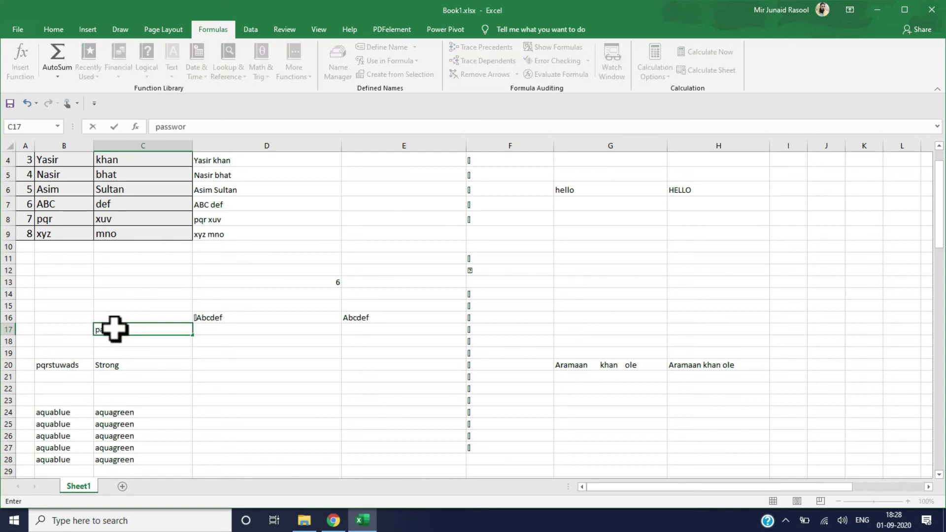
text(d)
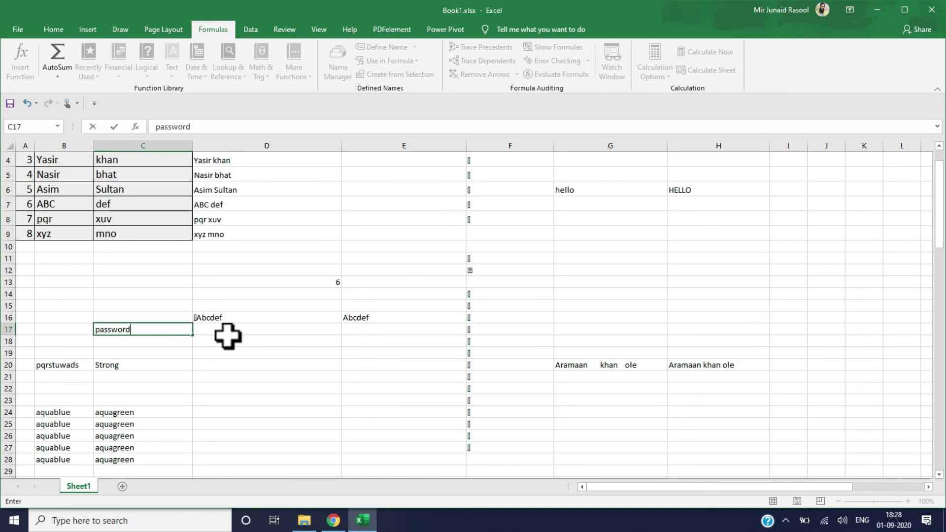
click(216, 331)
click(138, 332)
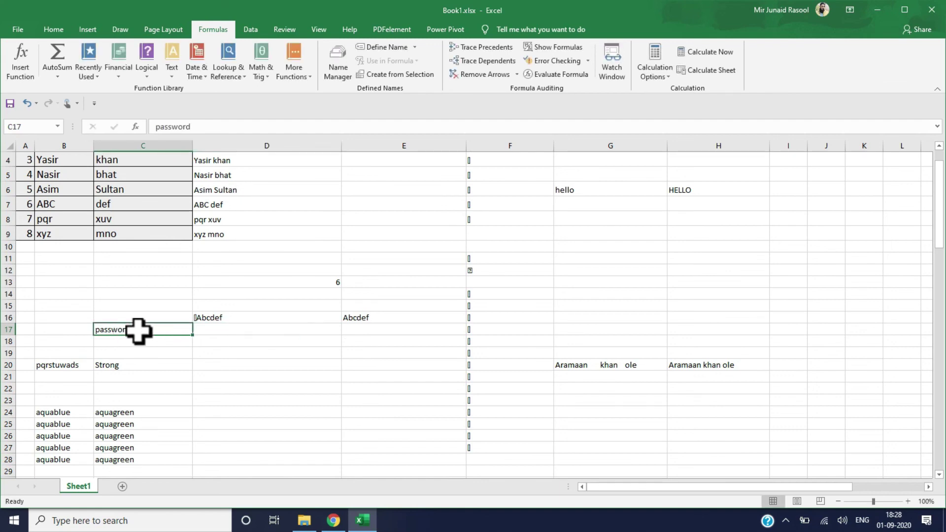
click(213, 328)
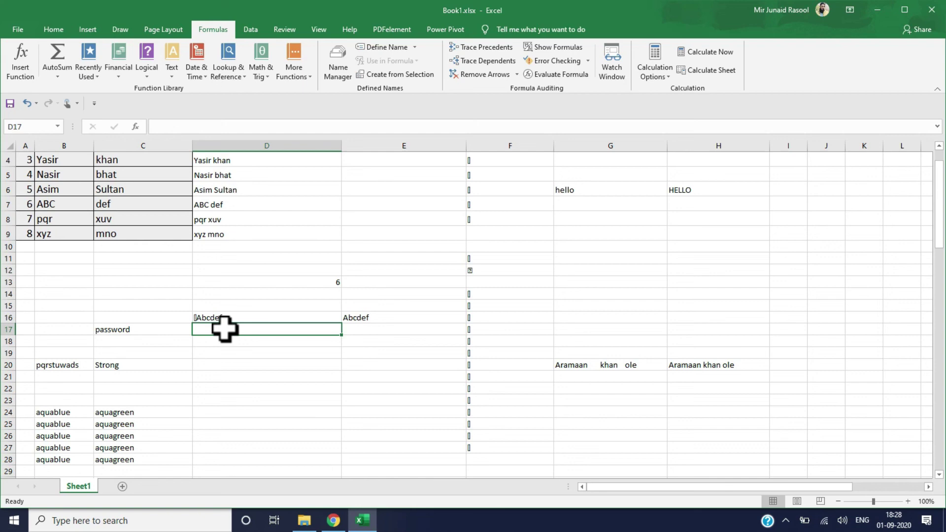
- Delete the Abcdef entry from D16
click(228, 318)
key(BackSpace)
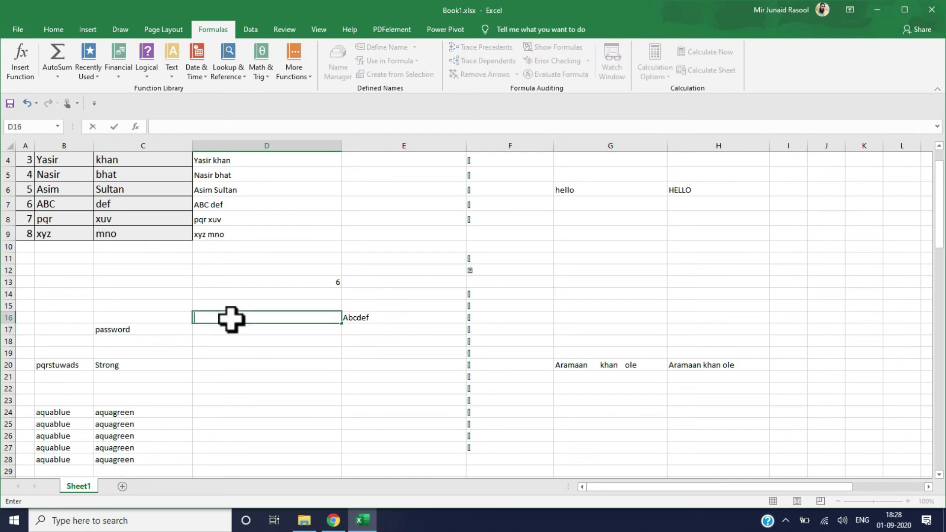
key(Return)
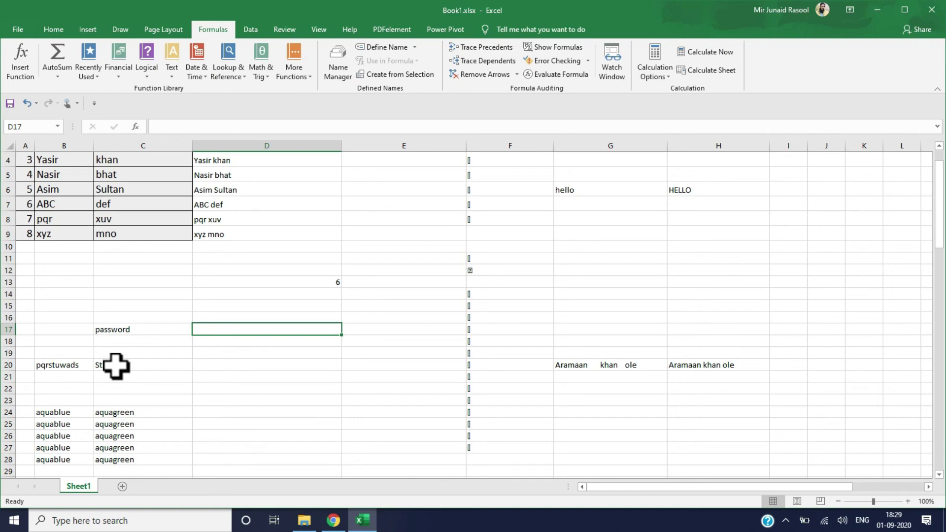
- Shorten the test password in B20 to three letters so C20 rates it Weak
click(79, 367)
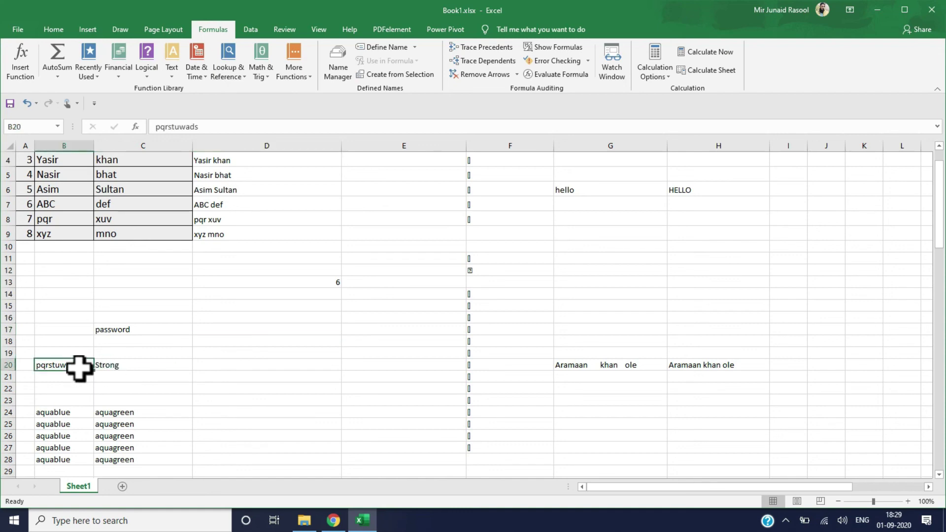
double_click(79, 367)
key(BackSpace)
key(BackSpace)
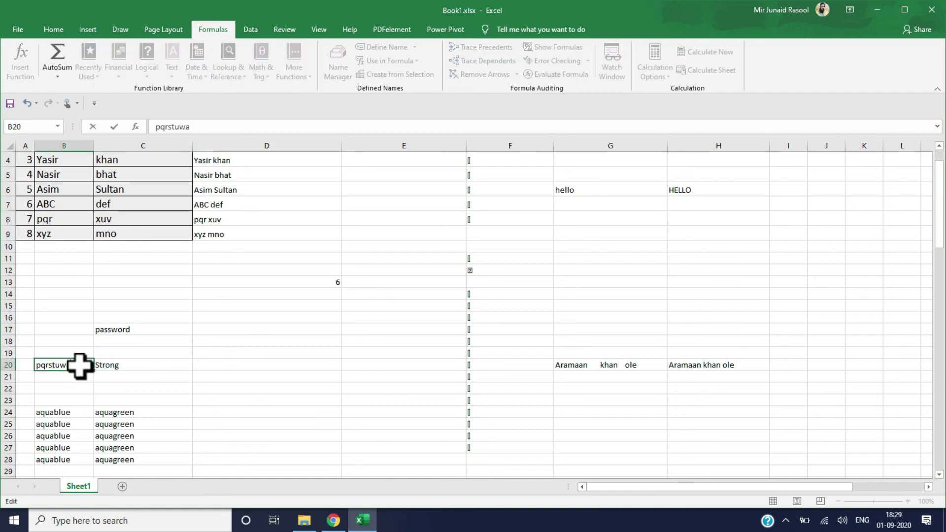
key(BackSpace)
key(BackSpace)
key(BackSpace)
key(BackSpace)
key(BackSpace)
key(Return)
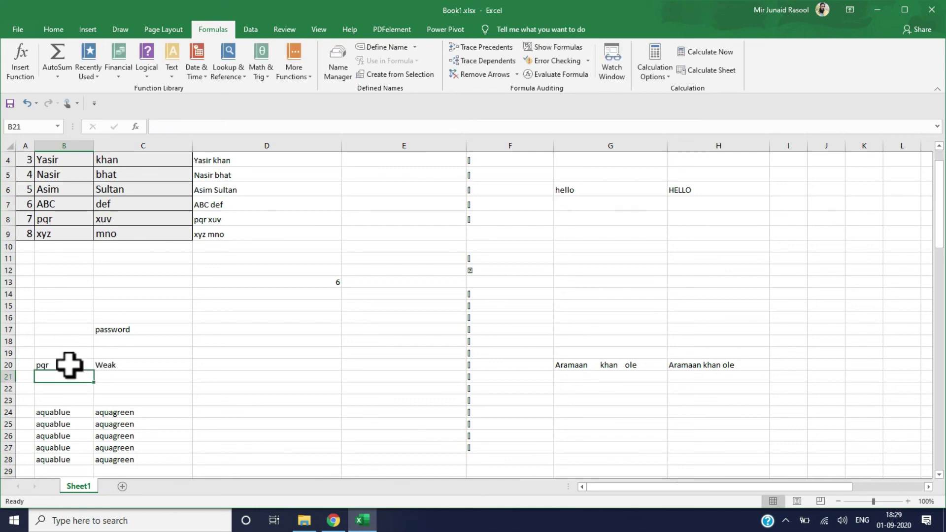
click(62, 367)
text(jj)
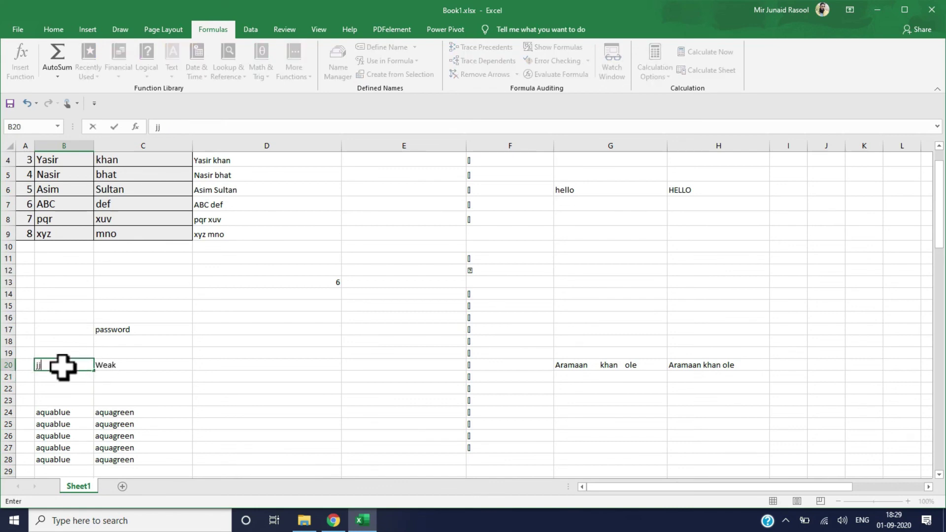
text(jjjjjjjjjj)
key(Return)
- Trim a few letters off the B20 password so C20 reads Medium
double_click(69, 367)
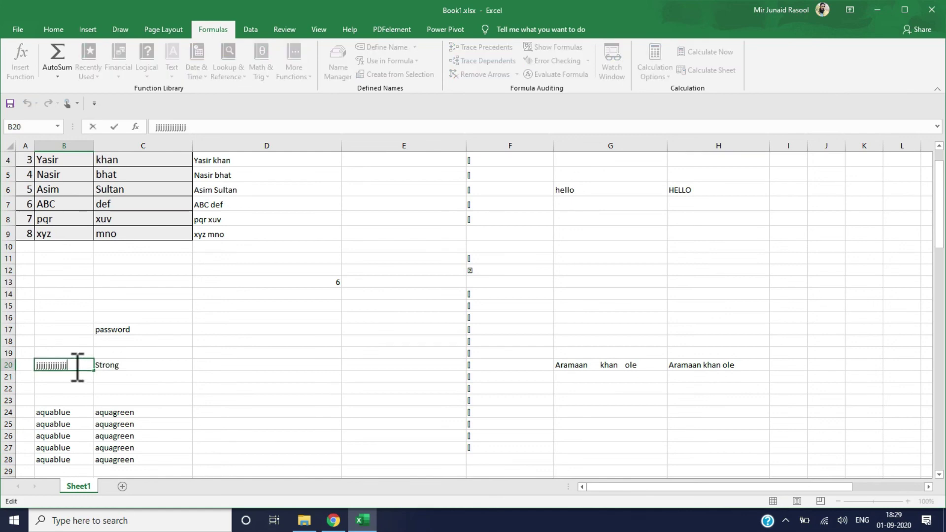
key(BackSpace)
key(BackSpace)
key(BackSpace)
key(Return)
click(74, 366)
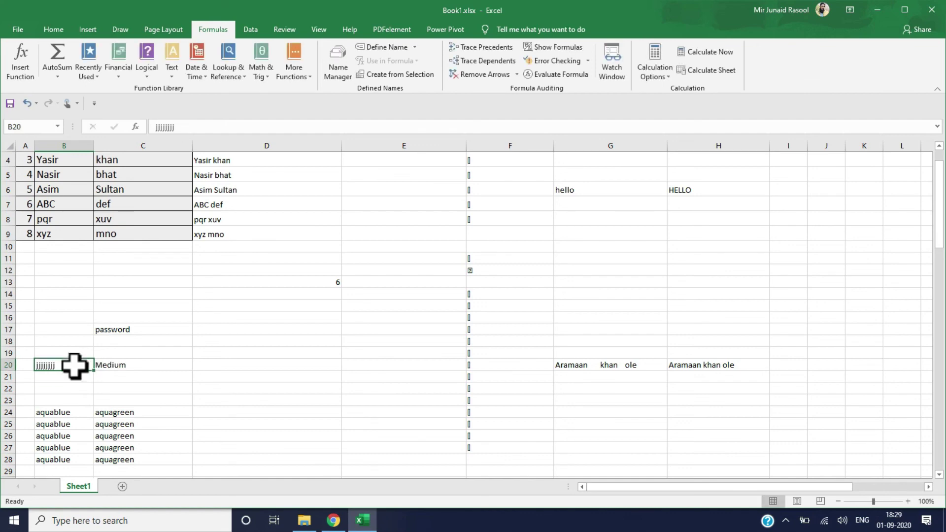